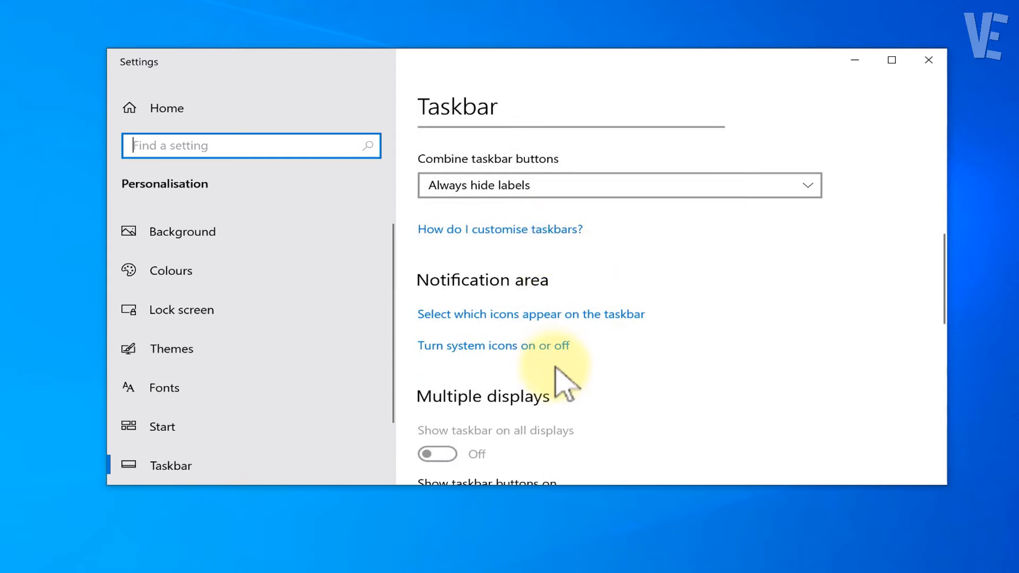
Step: Turn on the action centre system icon in the taskbar settings, close Settings, and open the action centre
click(469, 348)
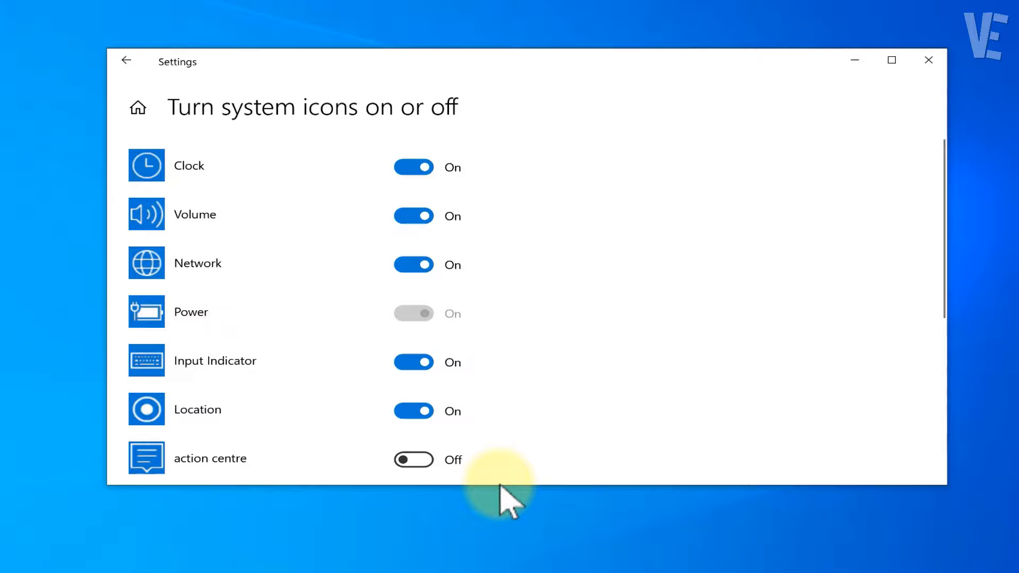
drag(498, 490, 505, 555)
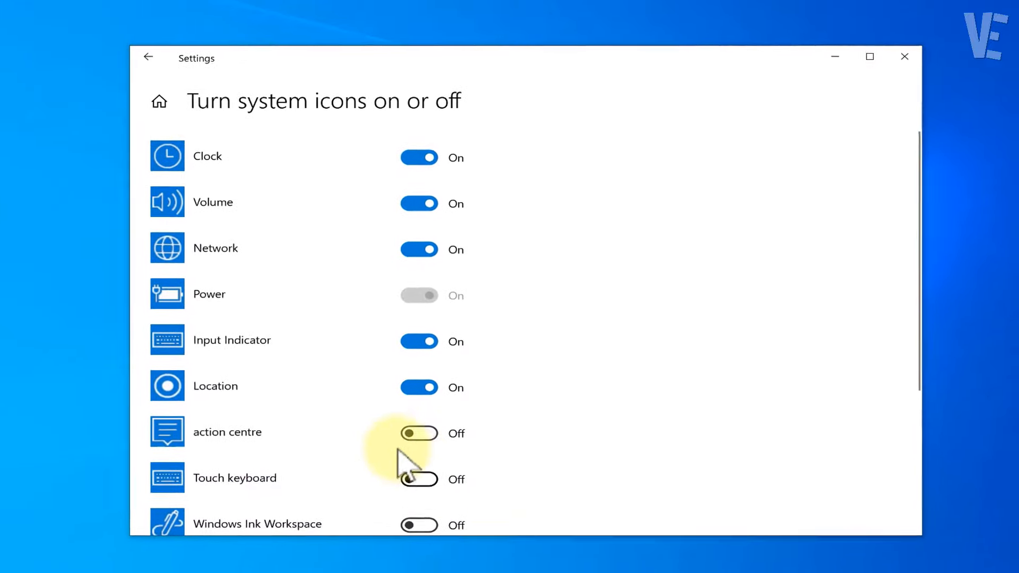
scroll(313, 371, down, 1)
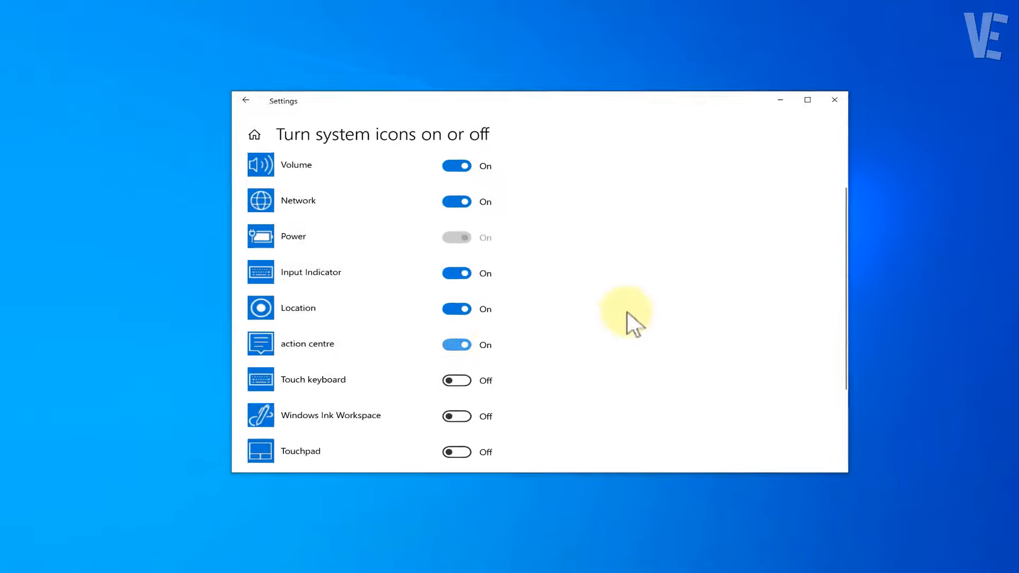
click(811, 115)
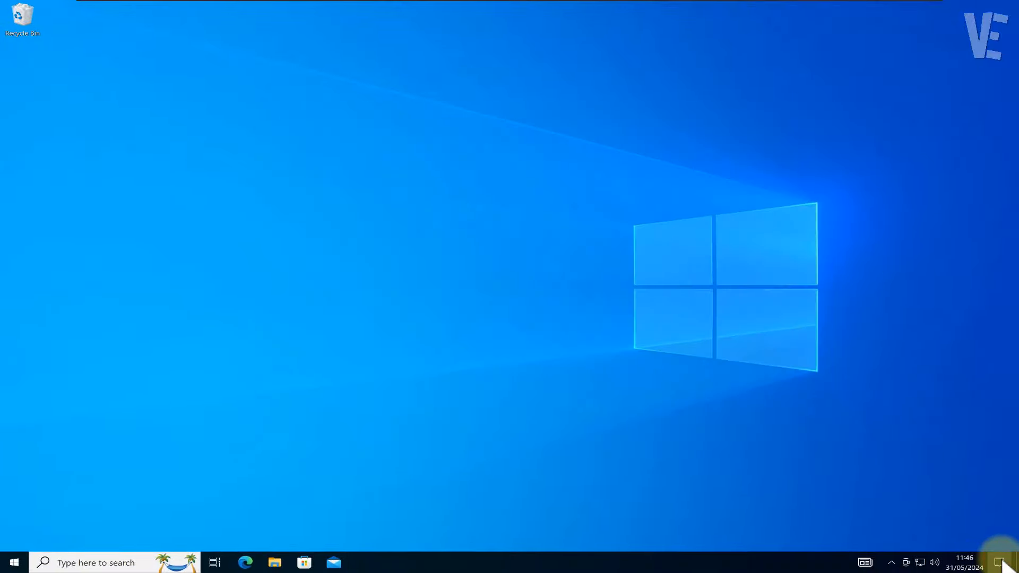
click(1001, 562)
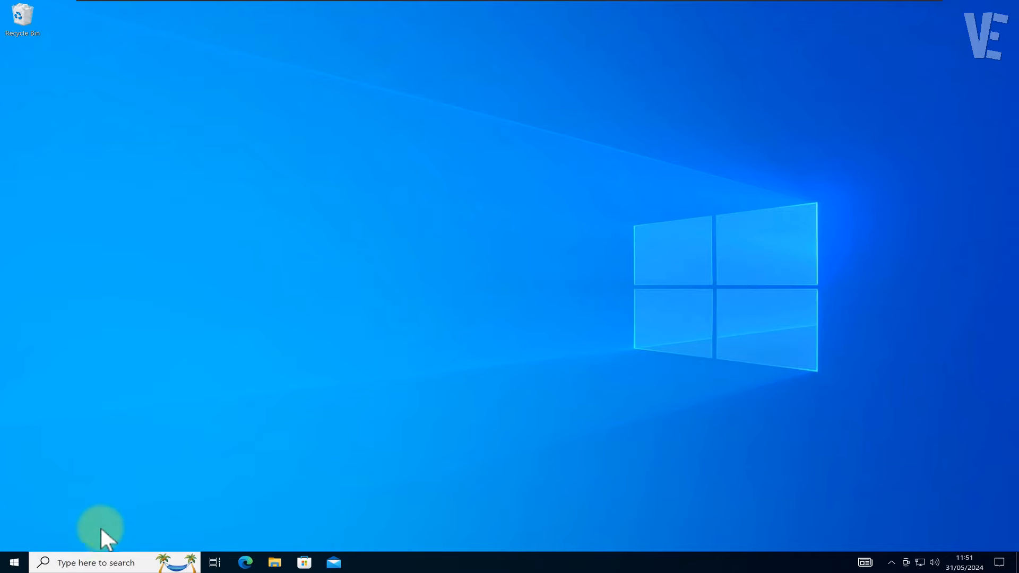
Step: Search Windows for gpedit.msc and open the Local Group Policy Editor
click(107, 563)
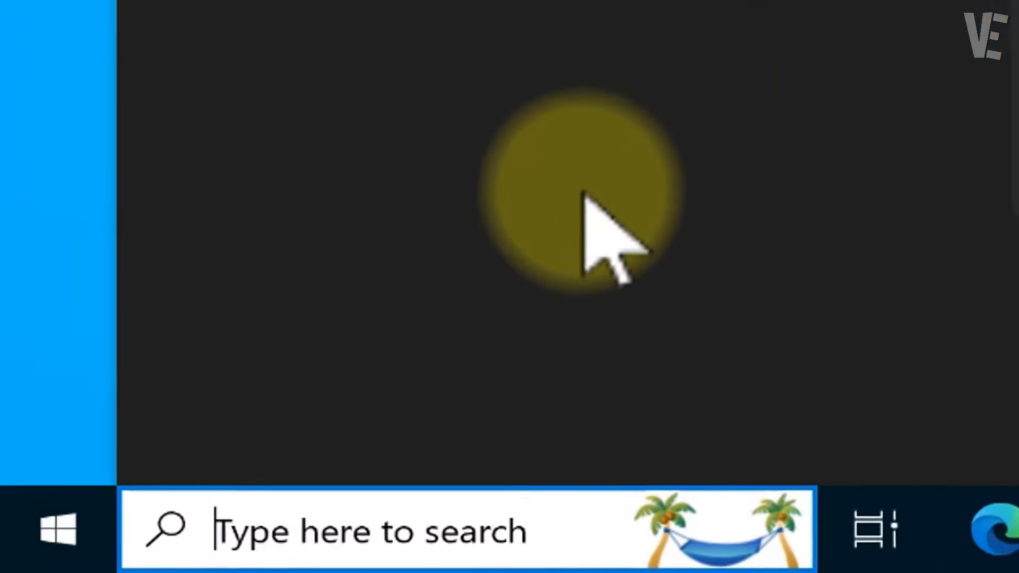
text(gpedit.)
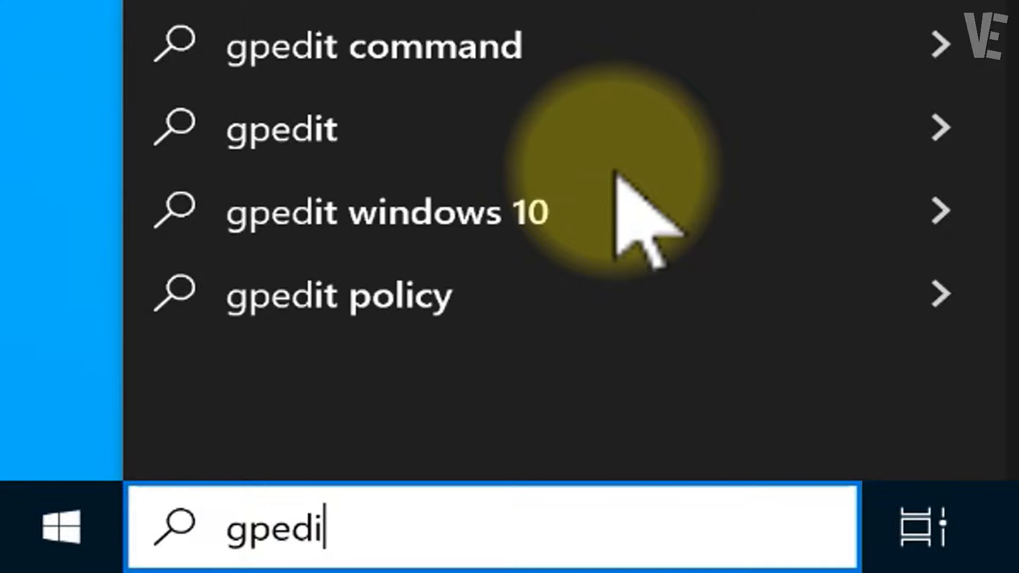
text(msc)
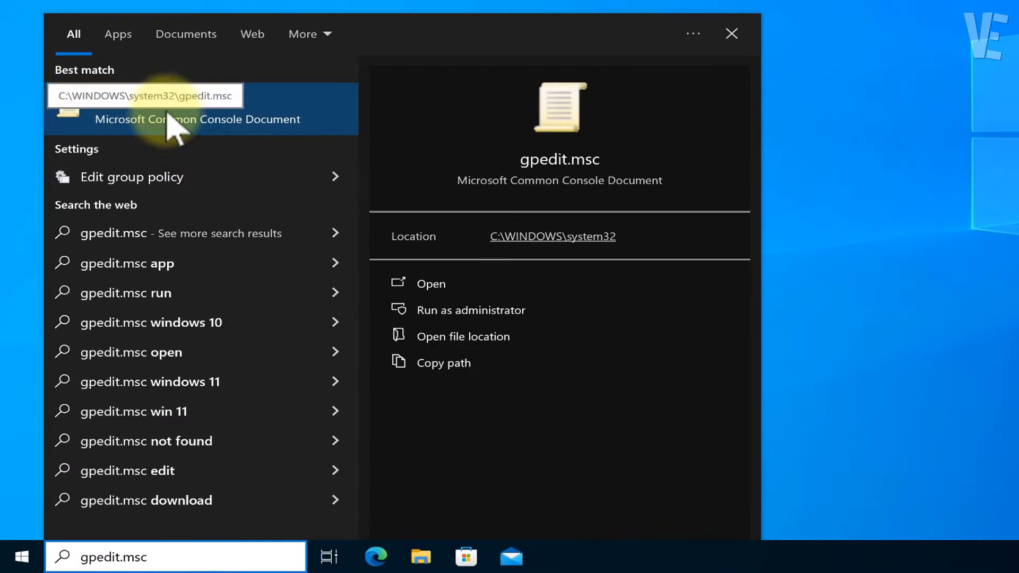
click(167, 112)
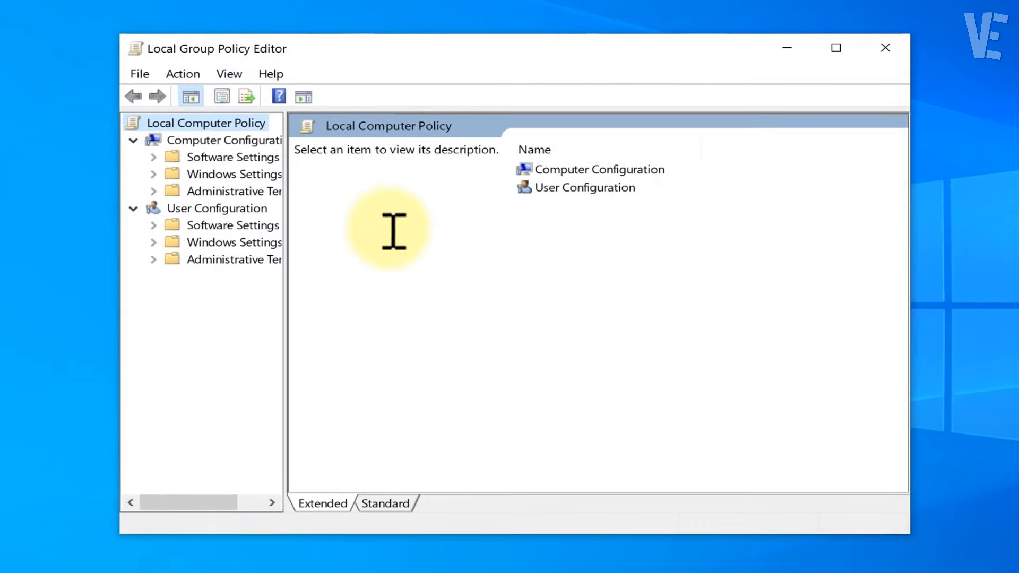
Step: Under User Configuration, expand Administrative Templates and show the Start Menu and Taskbar policies, widening the tree enough to read the names
click(209, 259)
drag(286, 279, 359, 289)
click(153, 259)
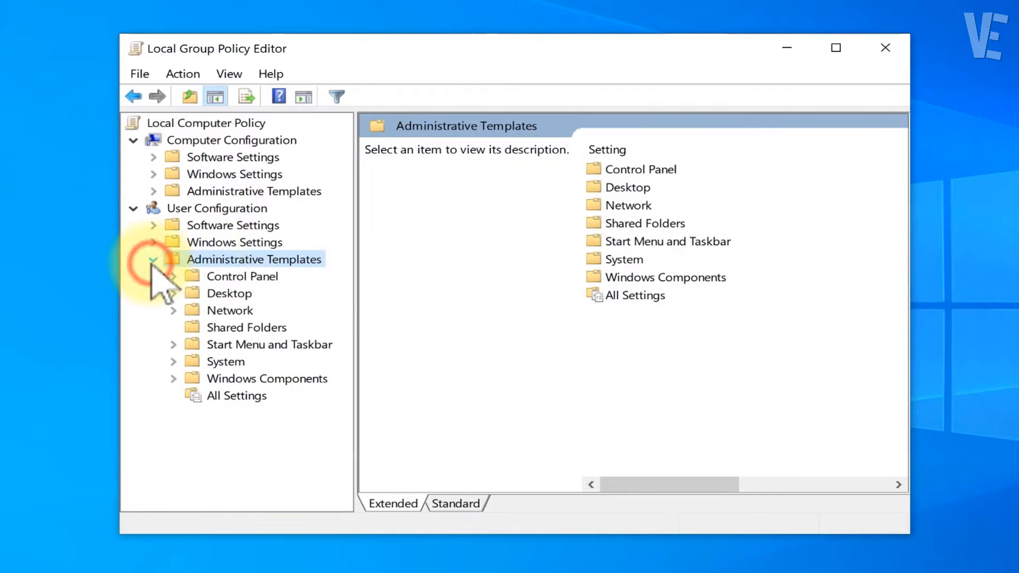
click(226, 345)
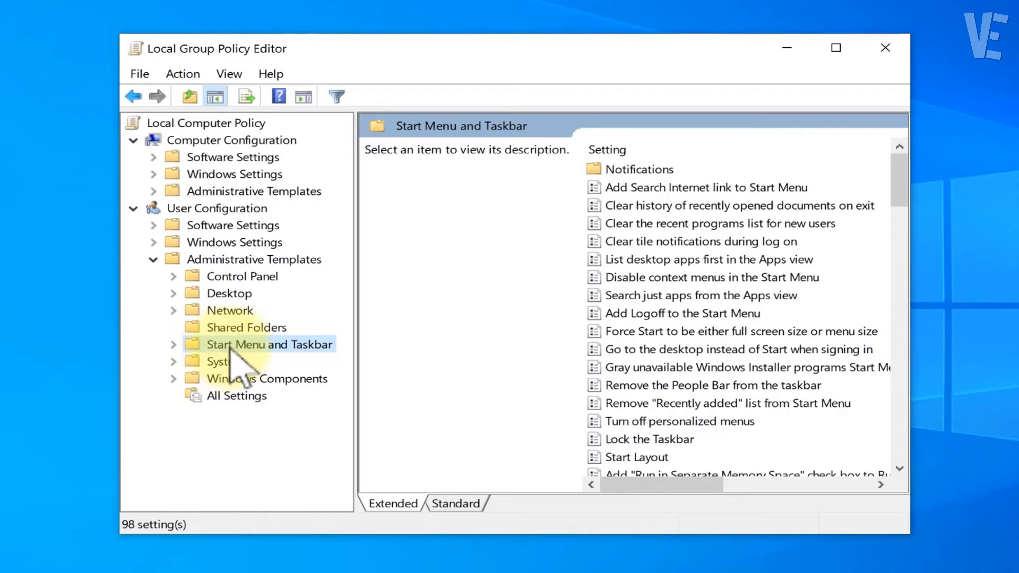
Step: Set the Remove Notifications and Action Center policy to Not Configured, apply it, and close the policy editor
drag(902, 193, 904, 388)
scroll(780, 361, down, 1)
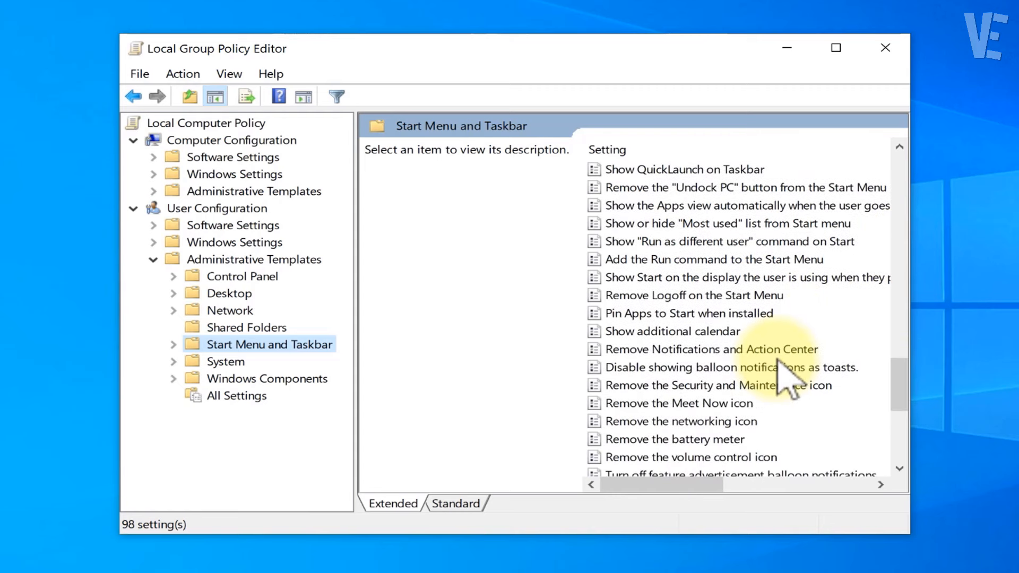
click(689, 349)
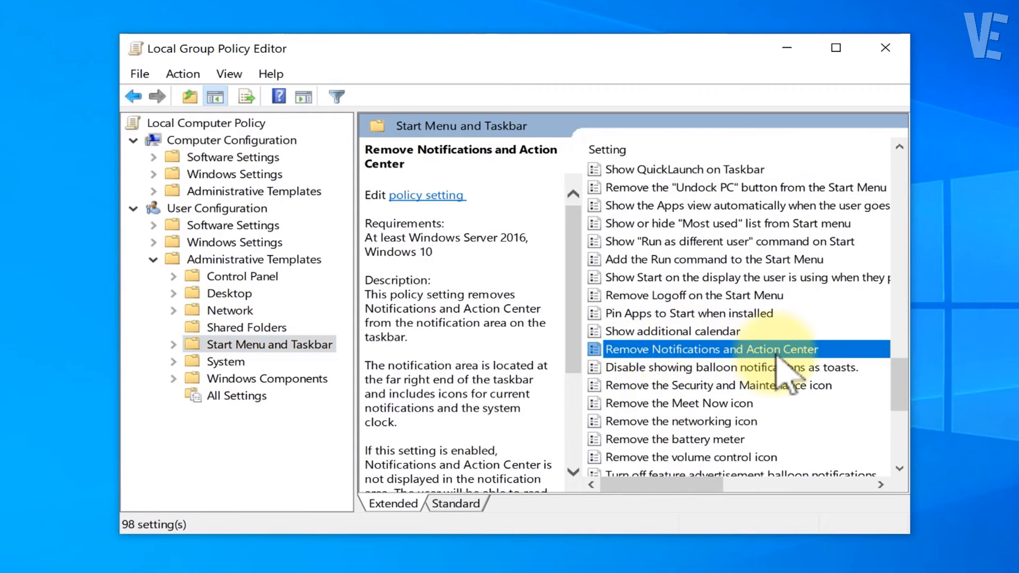
double_click(713, 353)
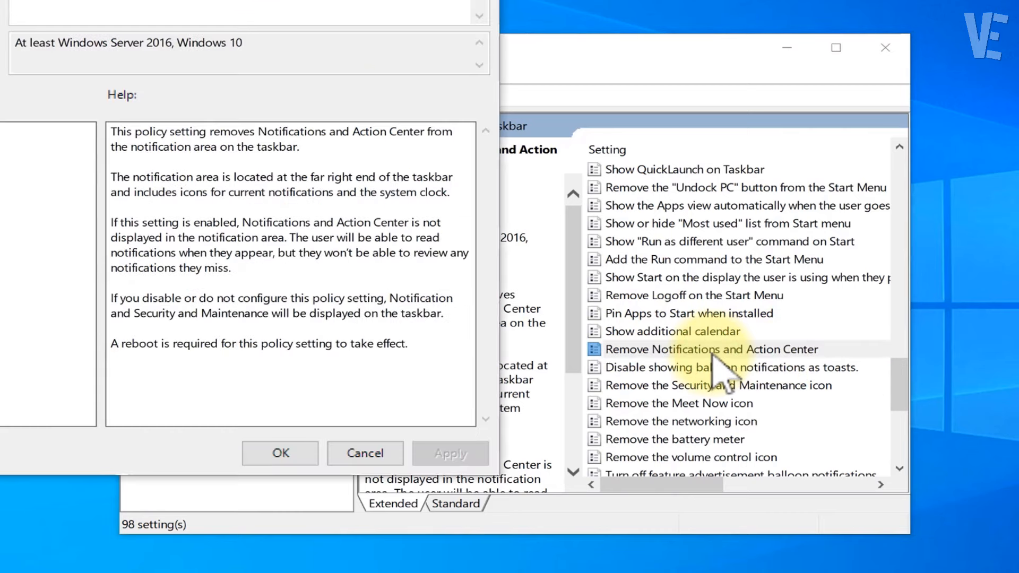
drag(645, 36, 713, 19)
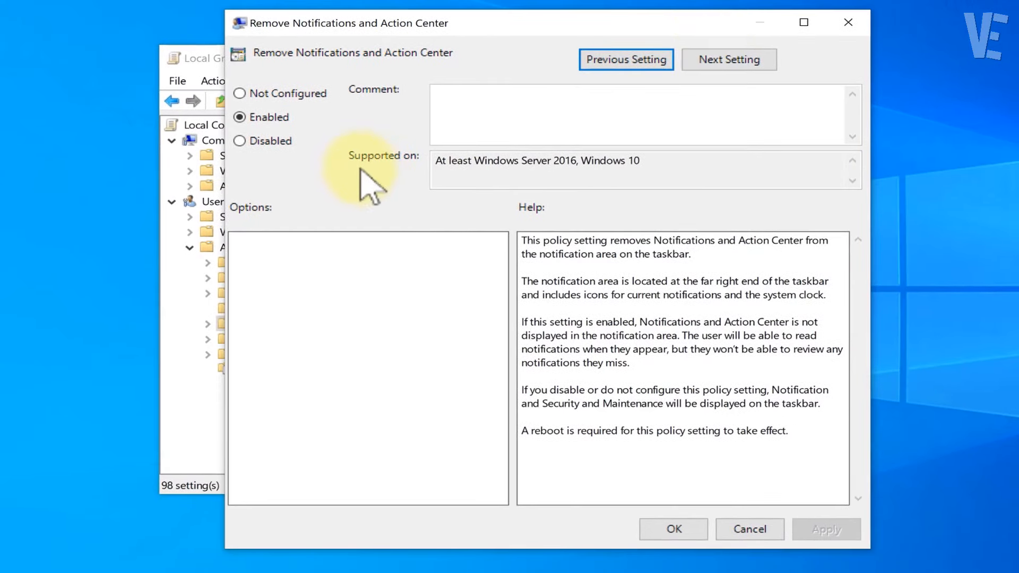
click(242, 95)
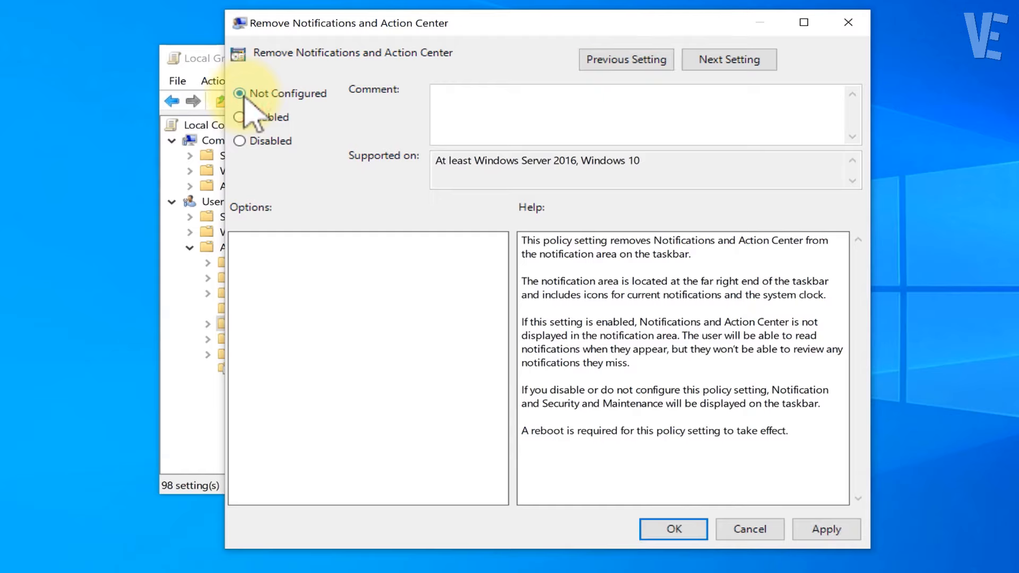
click(833, 520)
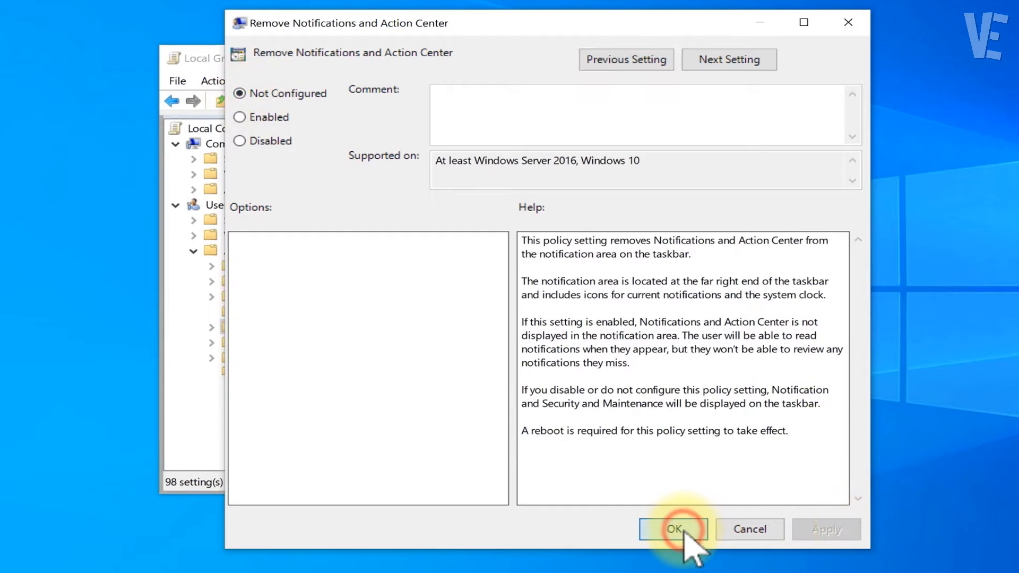
click(674, 529)
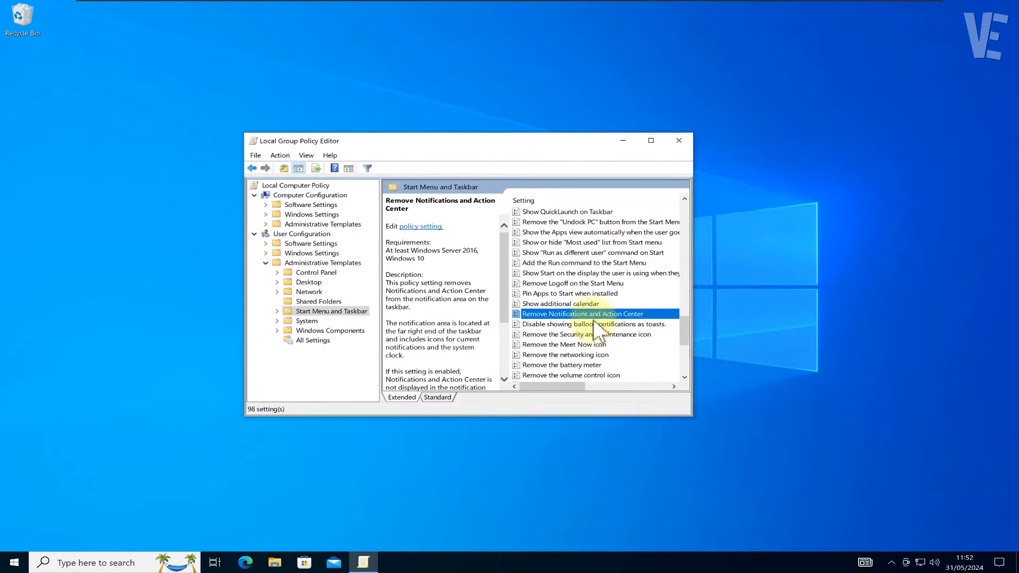
click(674, 138)
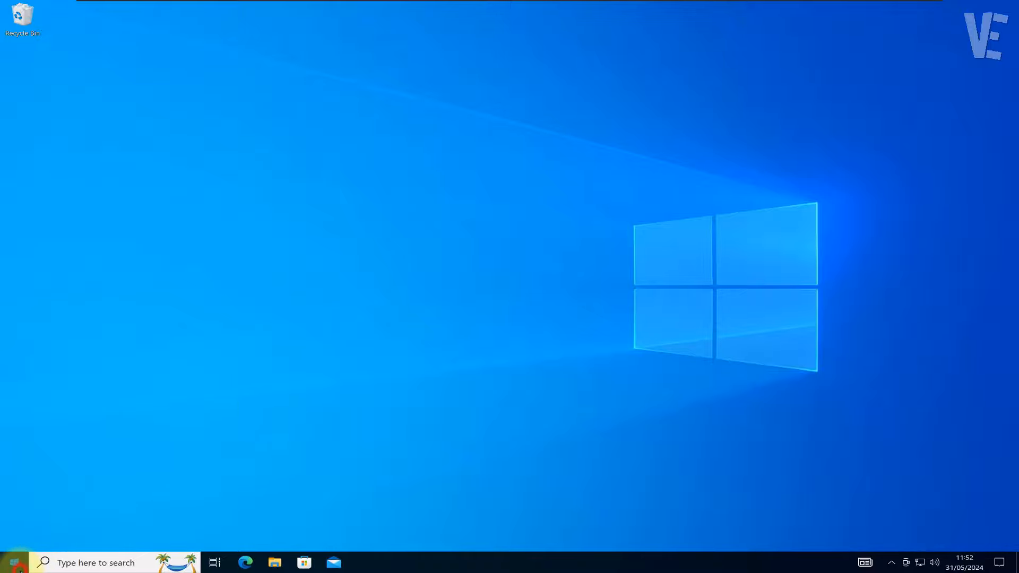
Step: Restart the computer
click(15, 563)
click(16, 539)
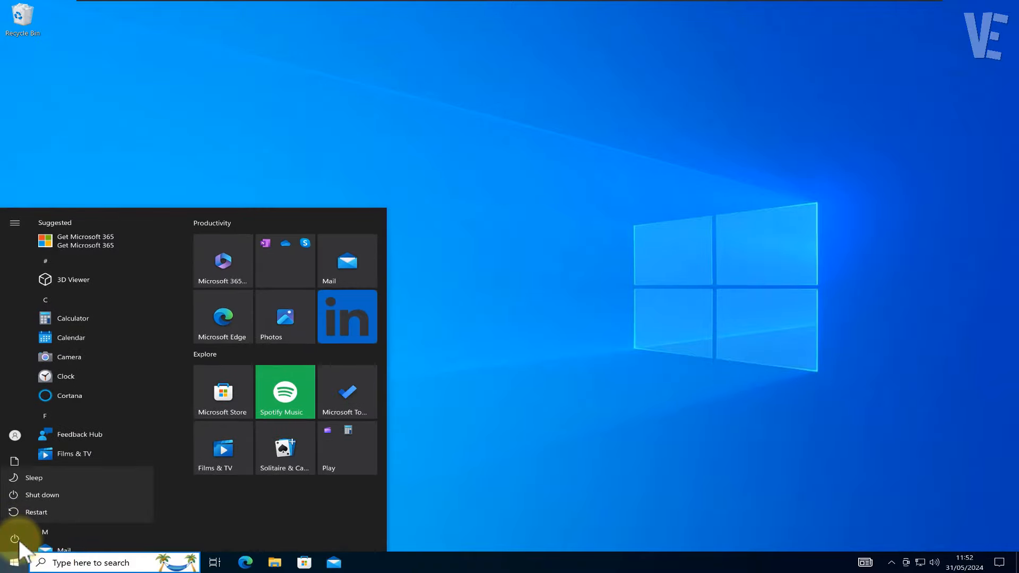
click(47, 512)
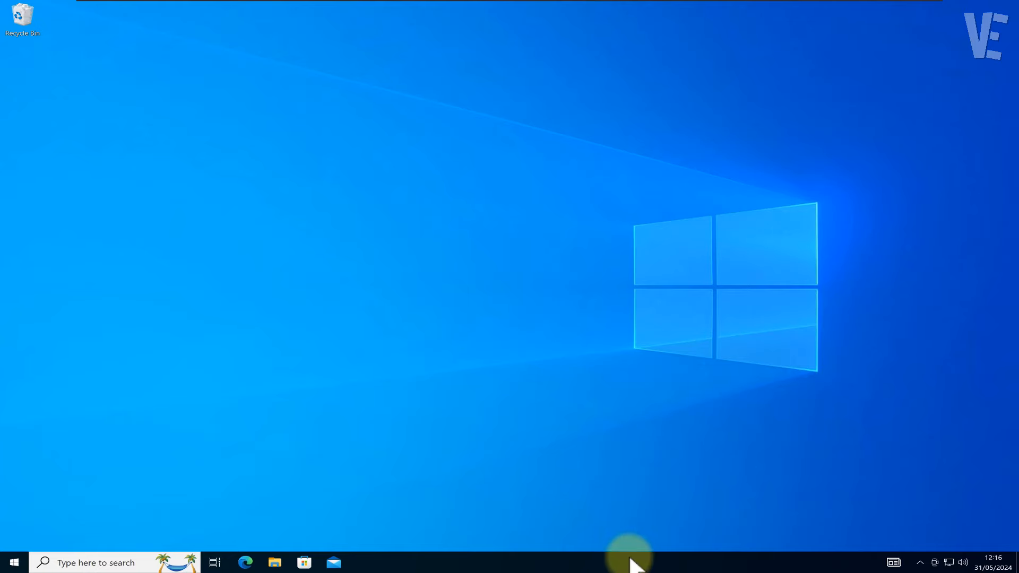
Step: Open the taskbar settings and go to the page for turning system icons on or off
right_click(632, 563)
click(654, 546)
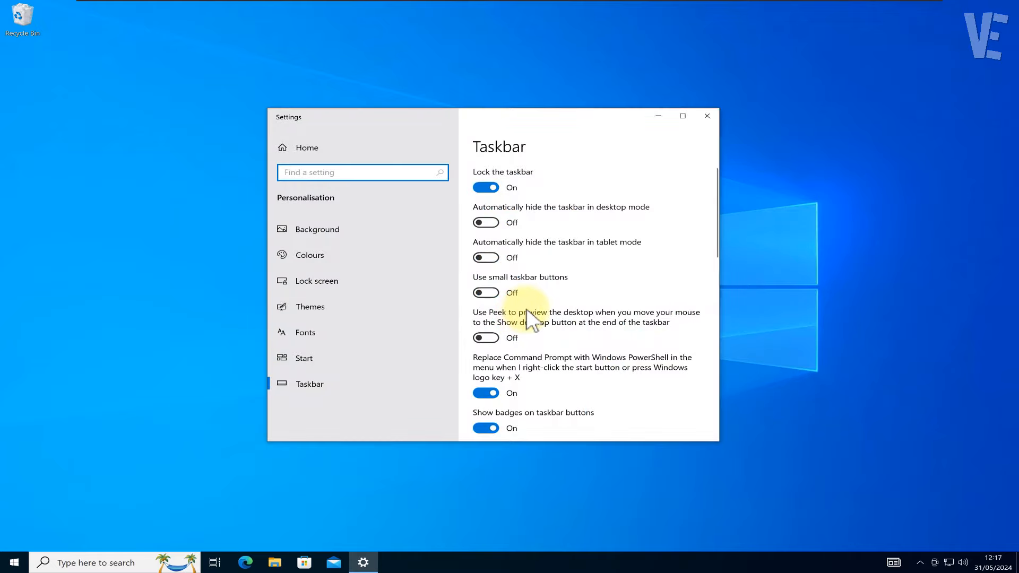
scroll(526, 308, down, 3)
scroll(526, 308, down, 5)
scroll(533, 316, up, 3)
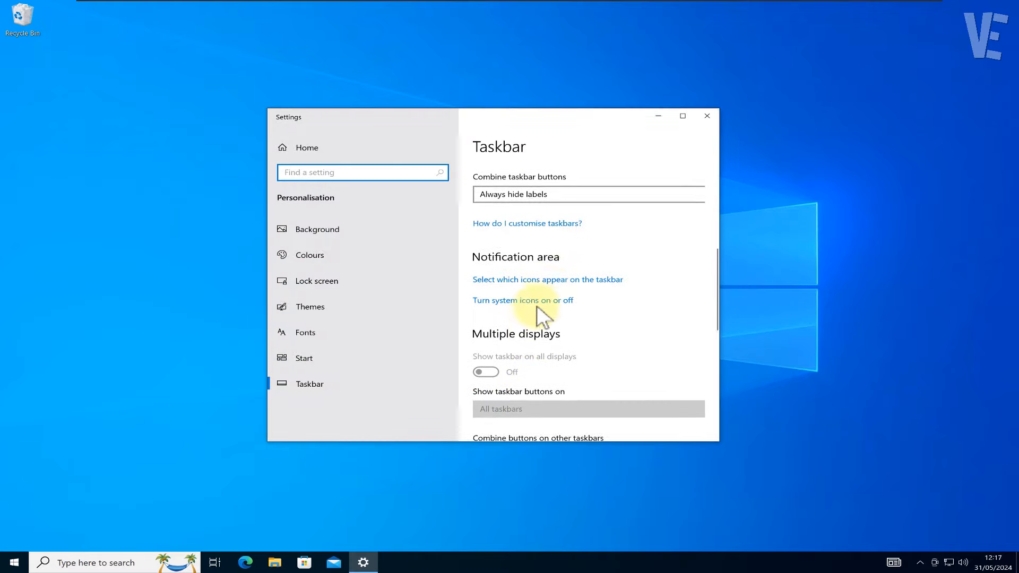
click(526, 320)
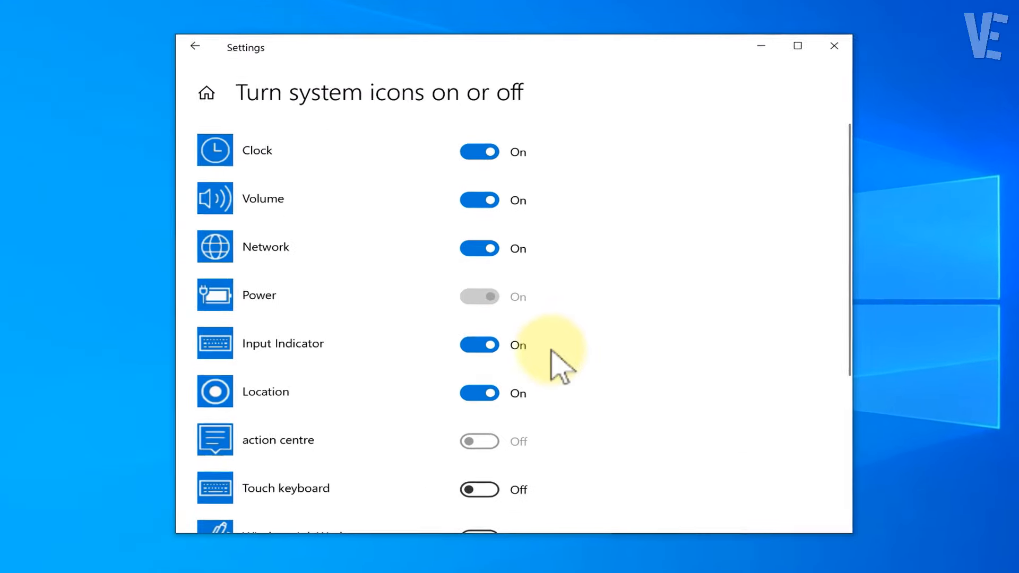
Step: Check whether the action centre system icon can be switched on, and minimise the Settings window
scroll(380, 314, down, 2)
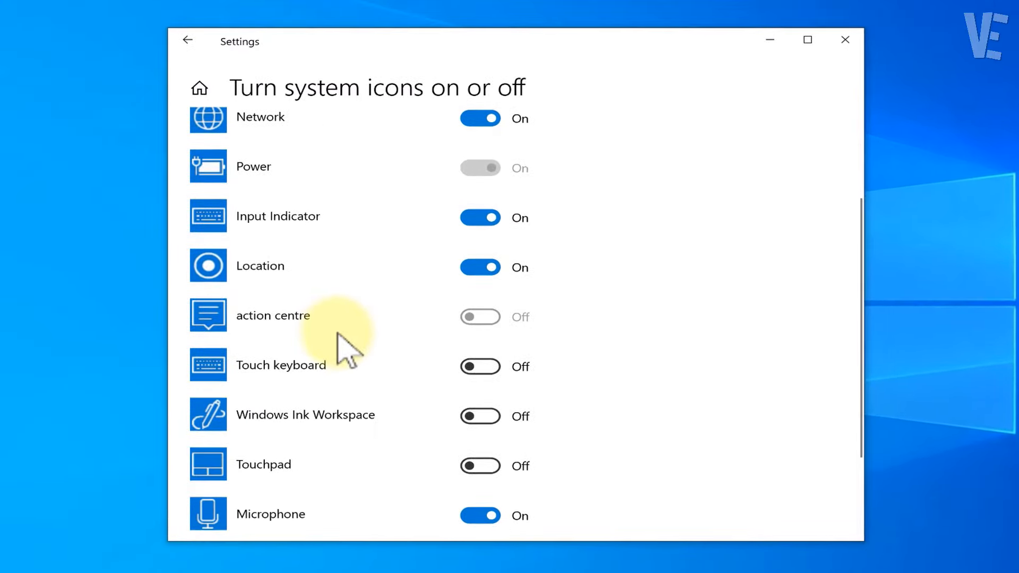
scroll(340, 334, down, 4)
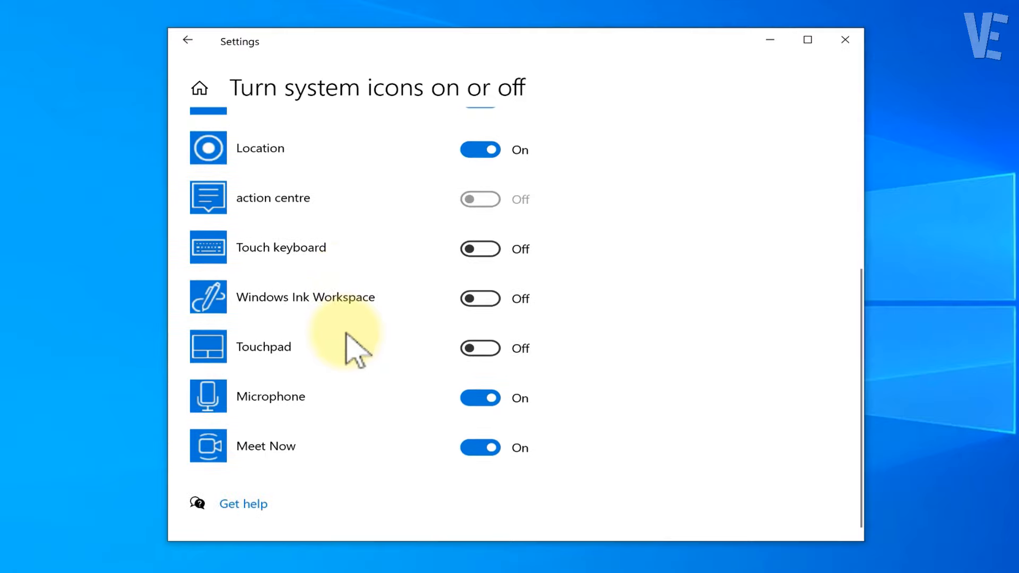
scroll(346, 348, up, 5)
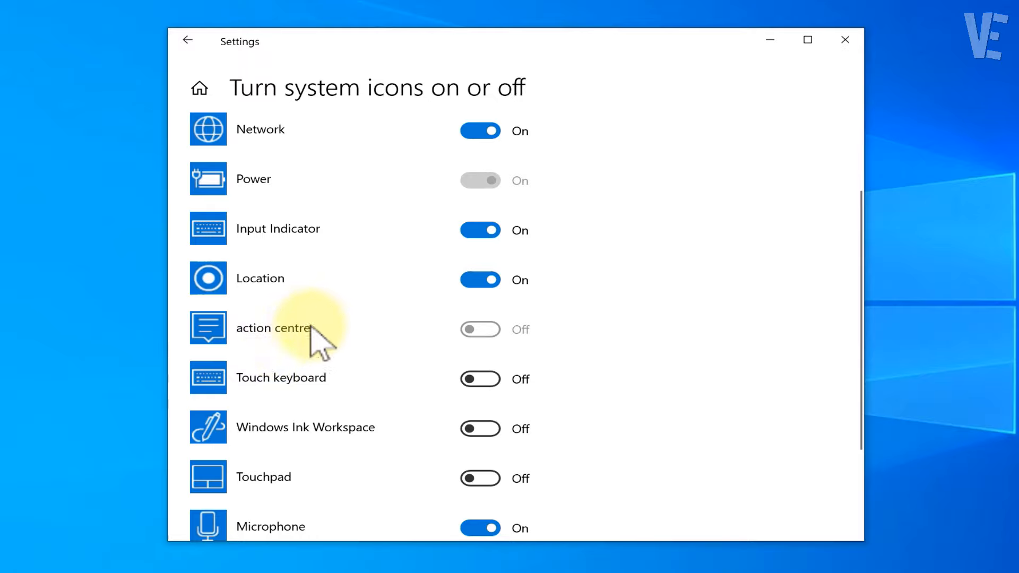
click(483, 327)
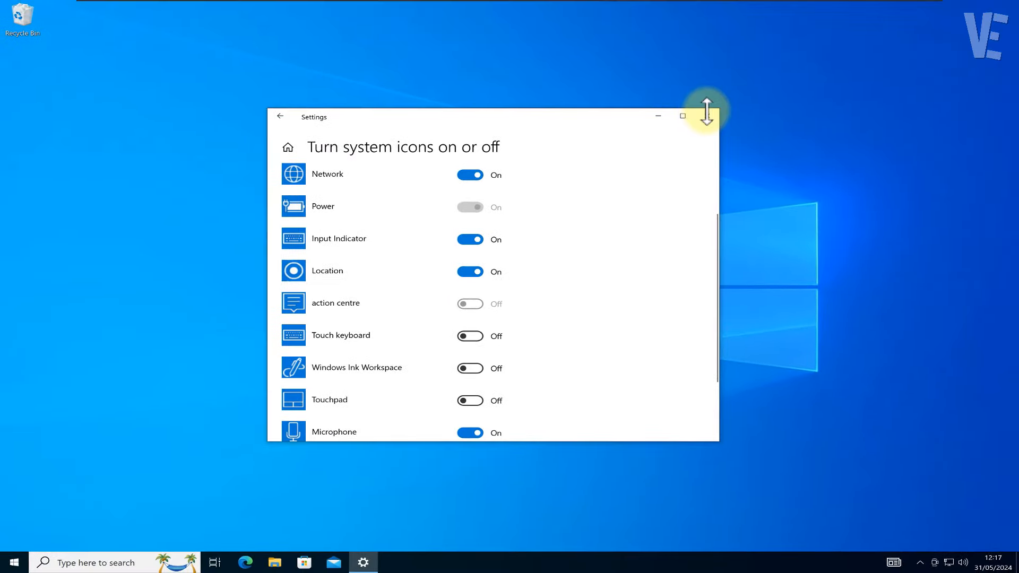
click(658, 115)
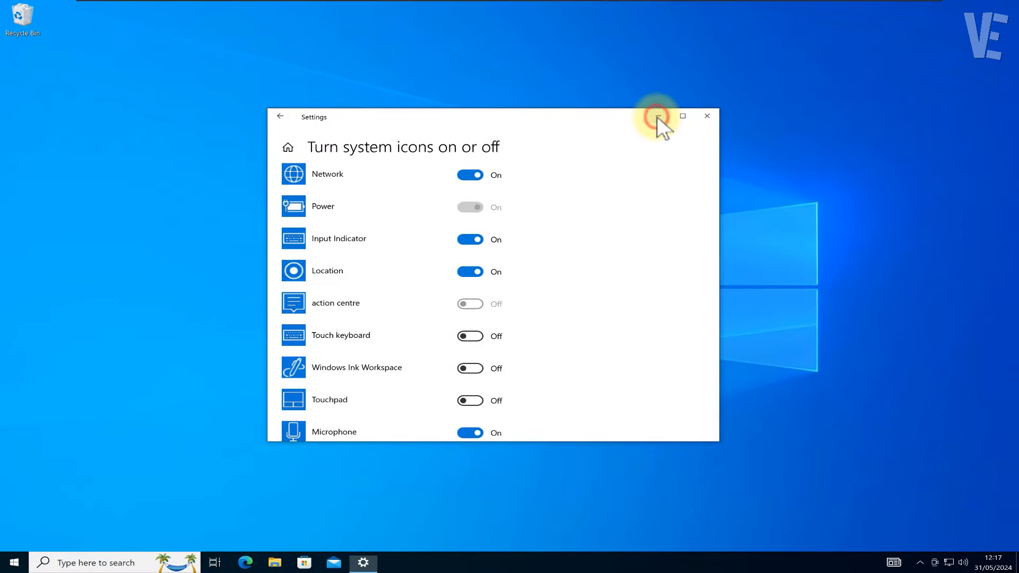
Step: Search Windows for regedit, open the Registry Editor with permission to make changes, and display its address bar
click(131, 560)
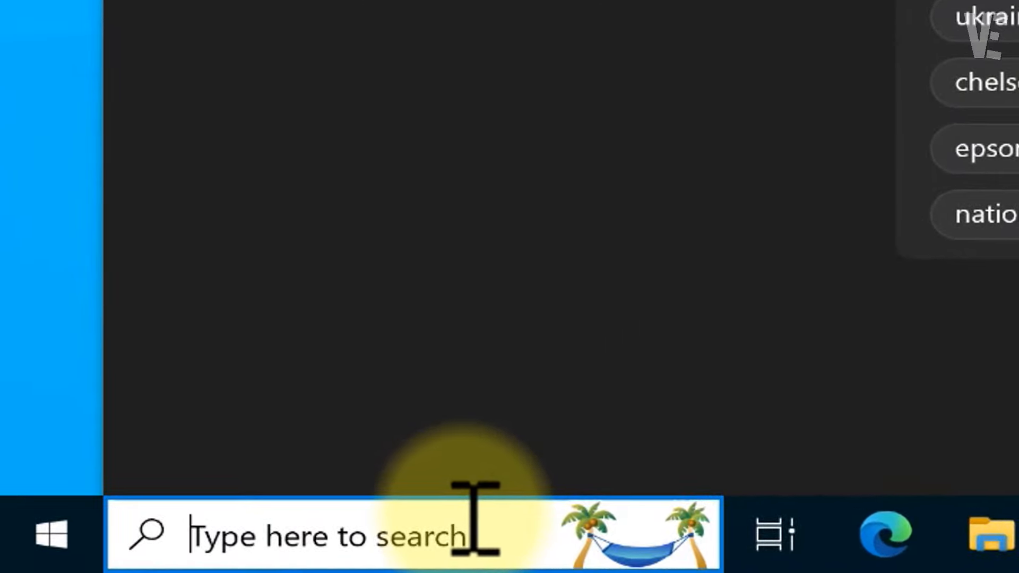
text(regedit)
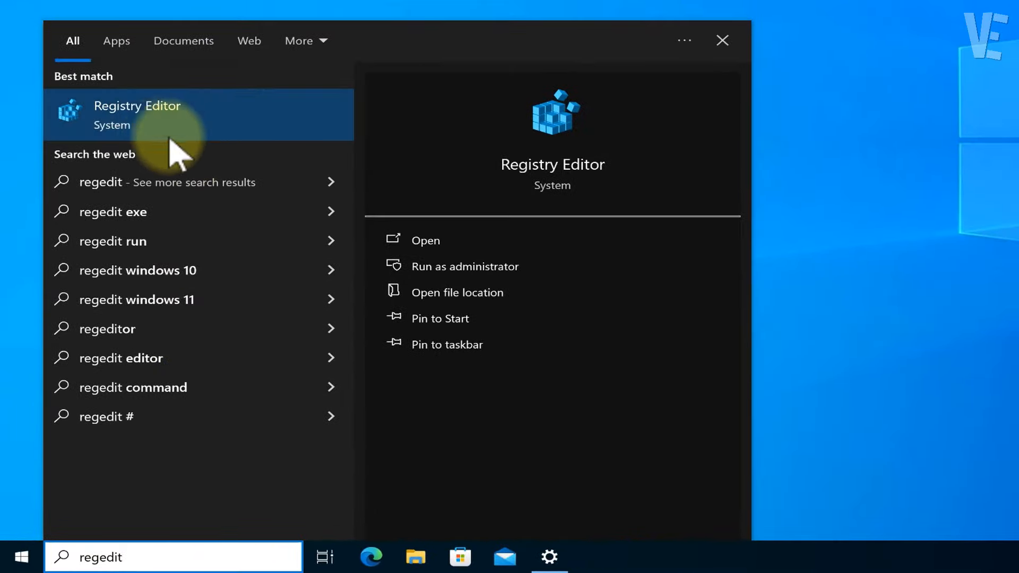
click(176, 131)
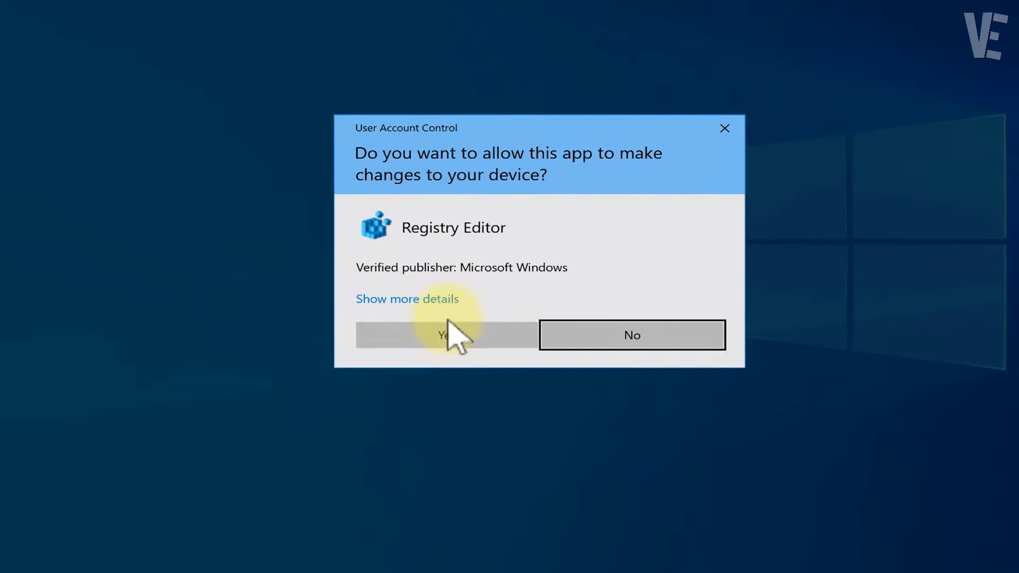
click(449, 333)
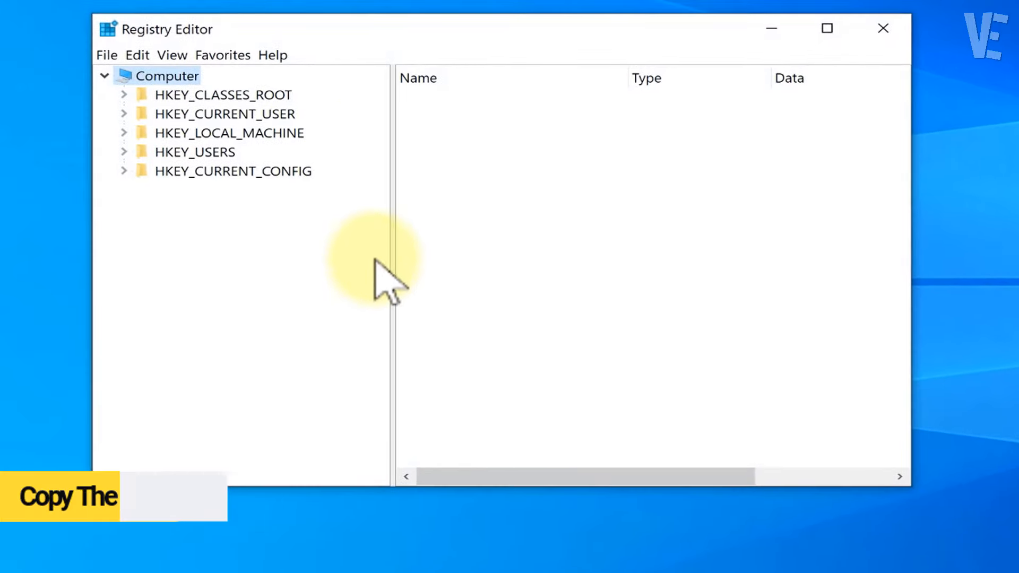
click(171, 56)
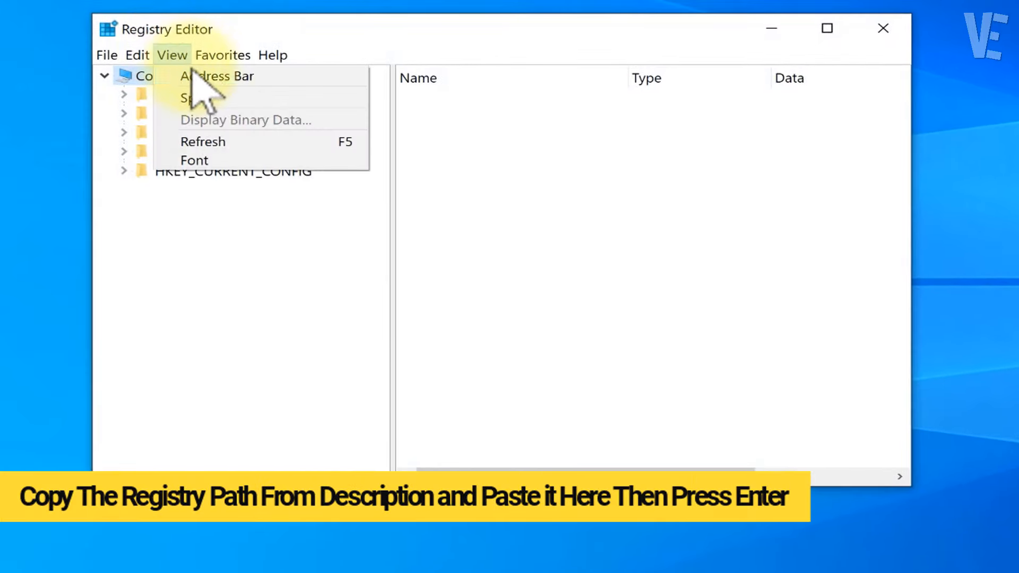
click(200, 80)
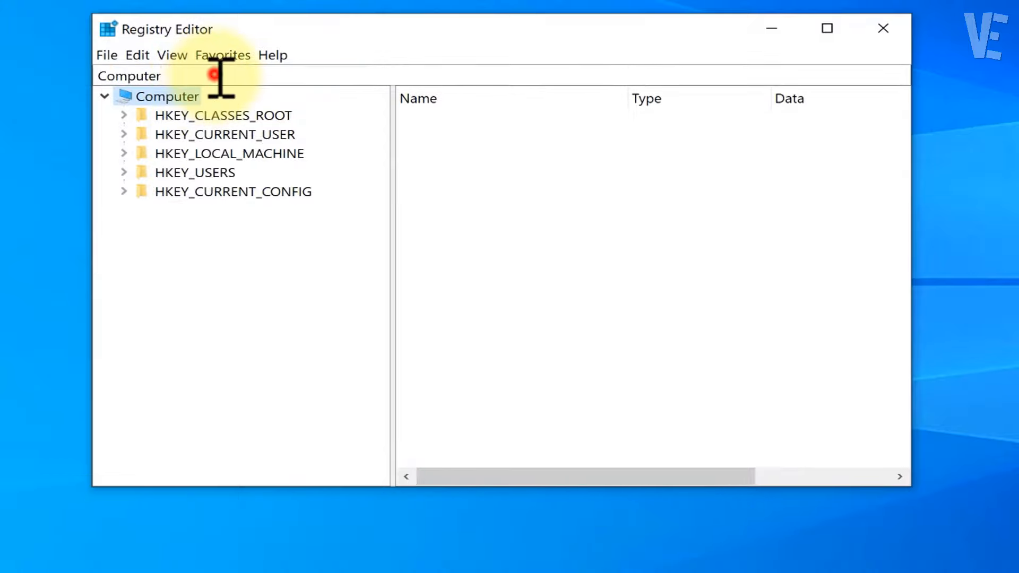
Step: Go to the registry path HKEY_CURRENT_USER\Software\Policies\Microsoft\Windows and select its Explorer key
drag(215, 76, 158, 81)
right_click(155, 79)
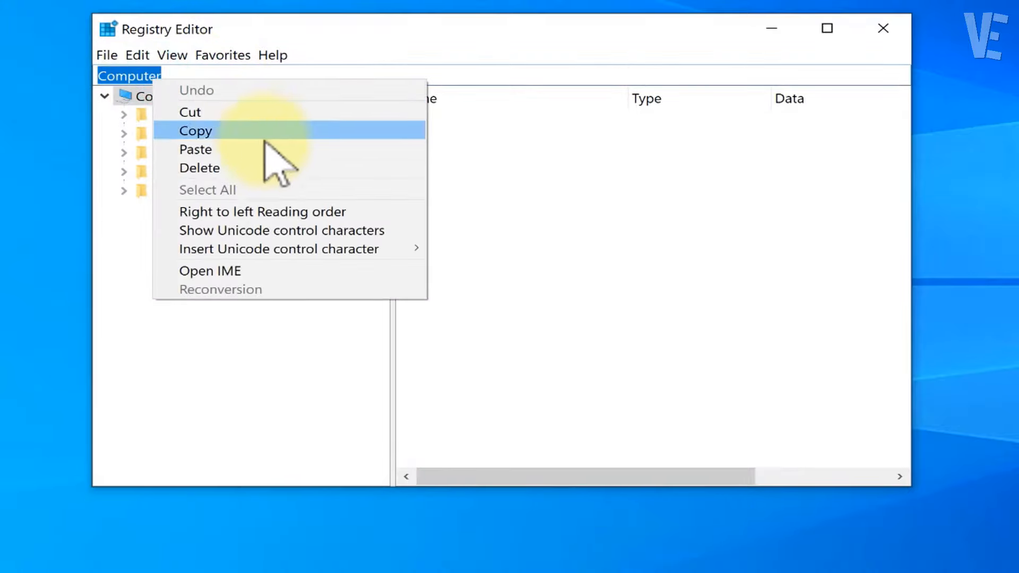
click(225, 144)
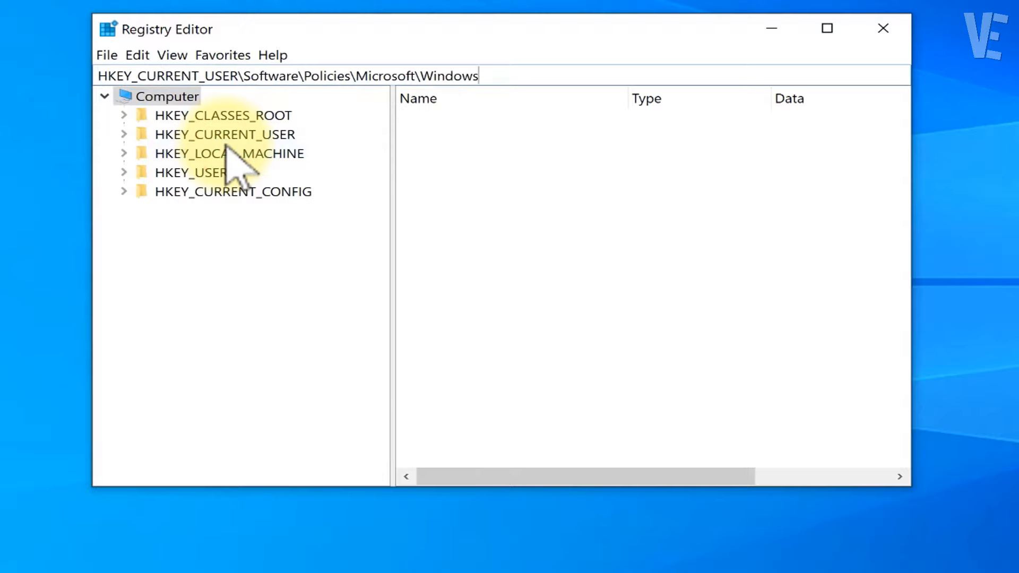
key(Return)
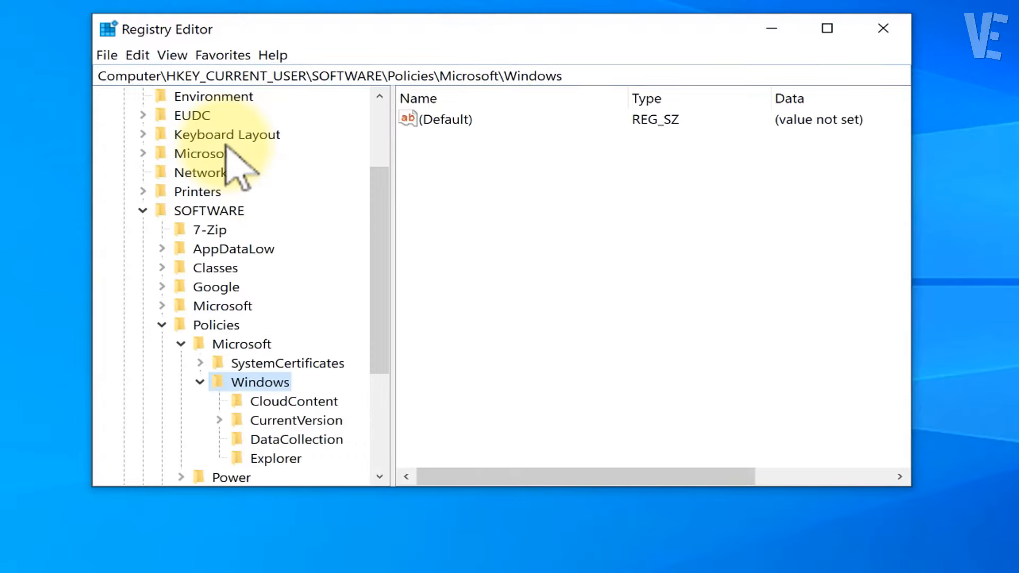
scroll(249, 265, down, 1)
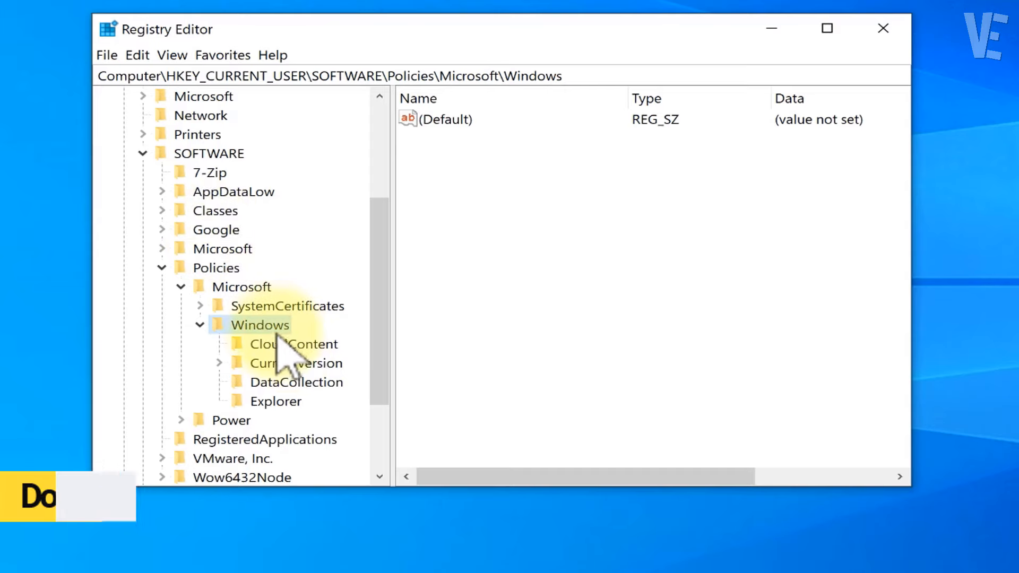
click(287, 400)
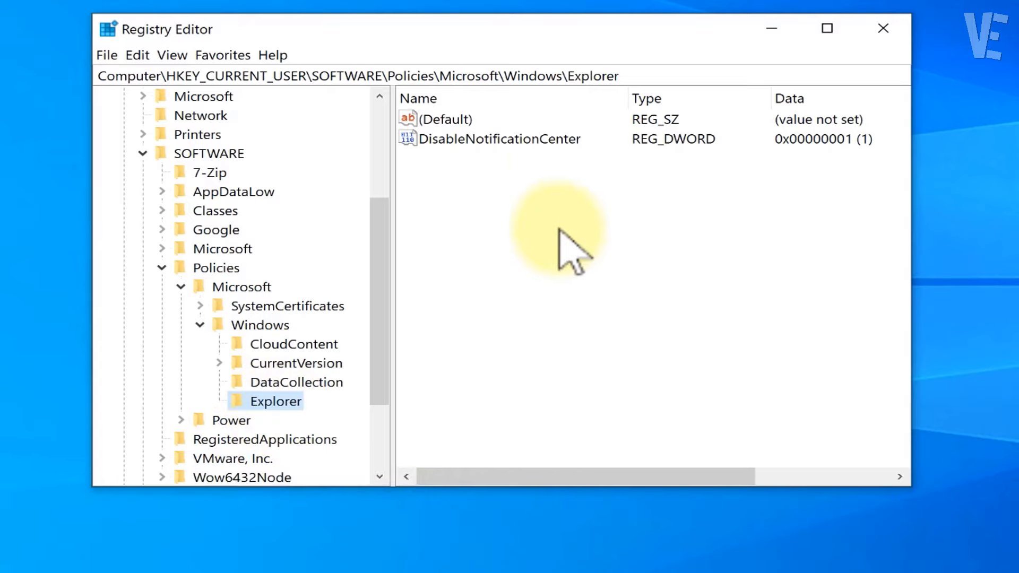
Step: Set the value data of DisableNotificationCenter in the Explorer key to 0
click(539, 139)
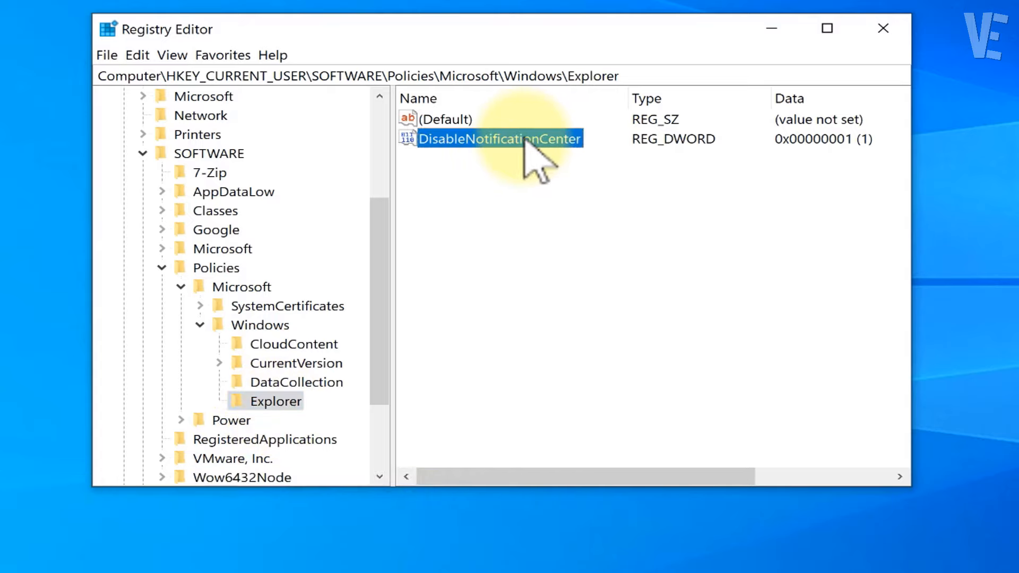
double_click(524, 138)
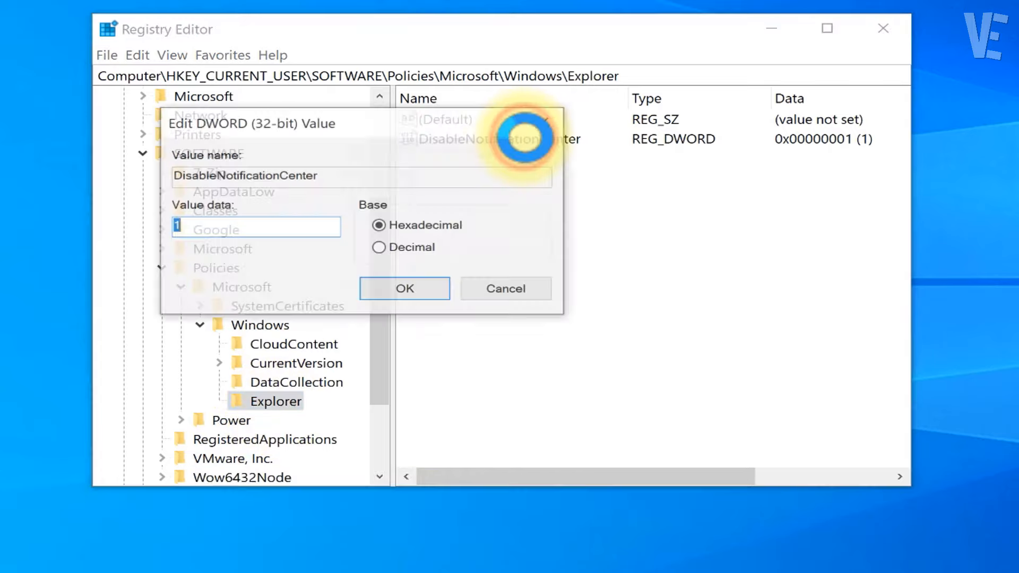
click(283, 228)
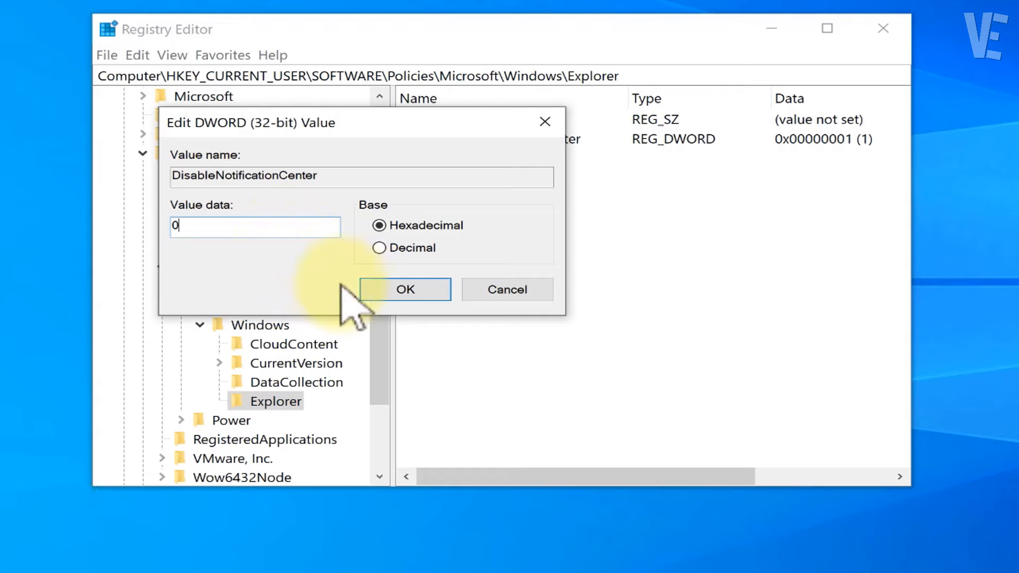
click(375, 289)
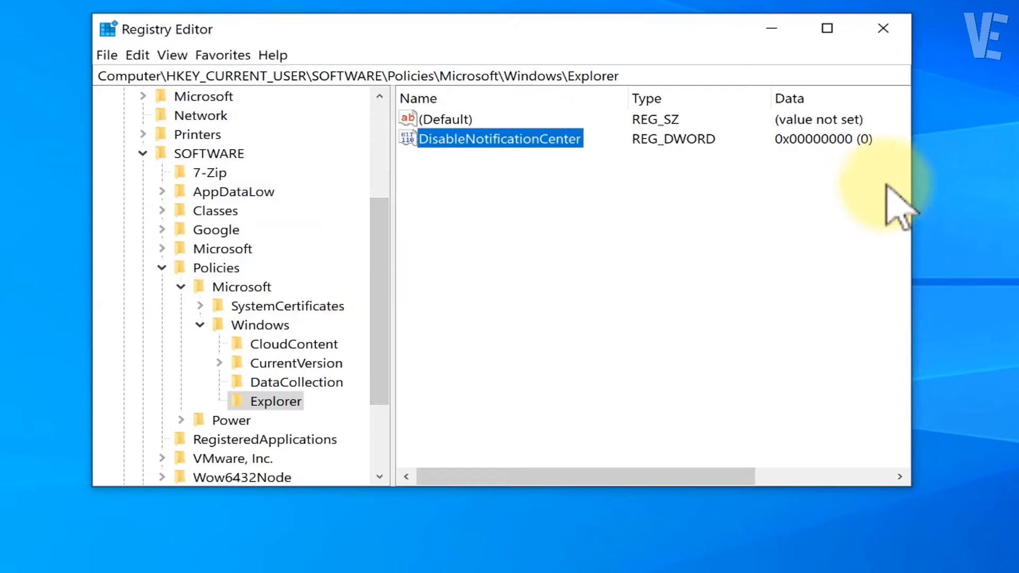
click(709, 204)
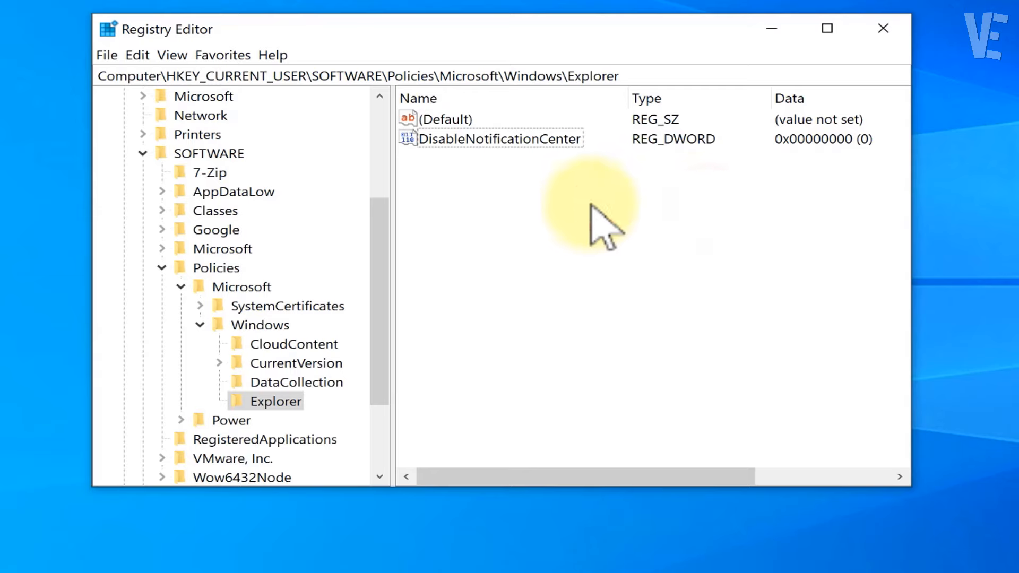
Step: Delete the Explorer key under Policies\Microsoft\Windows and agree to its permanent removal
click(289, 403)
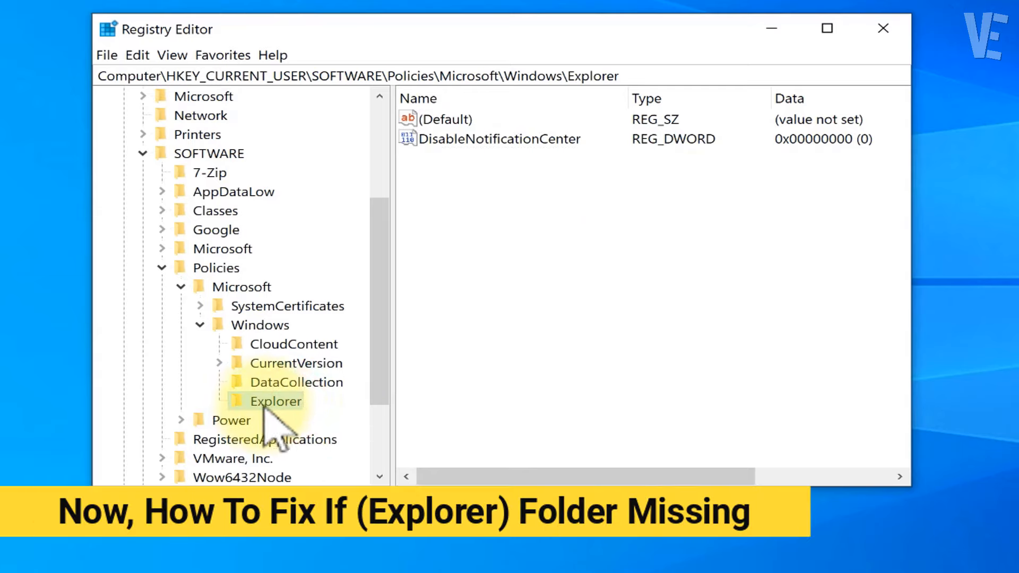
right_click(275, 404)
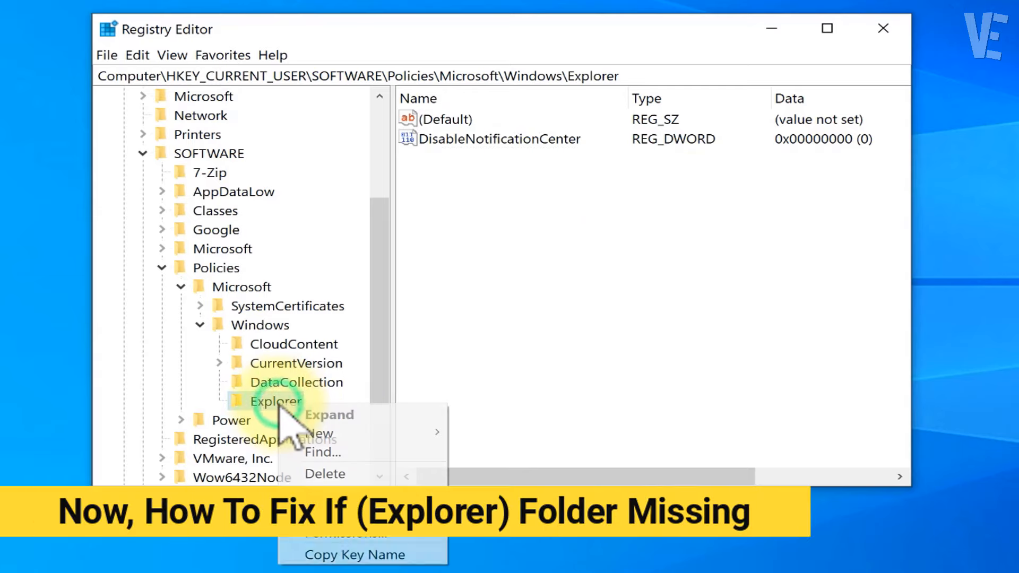
click(356, 470)
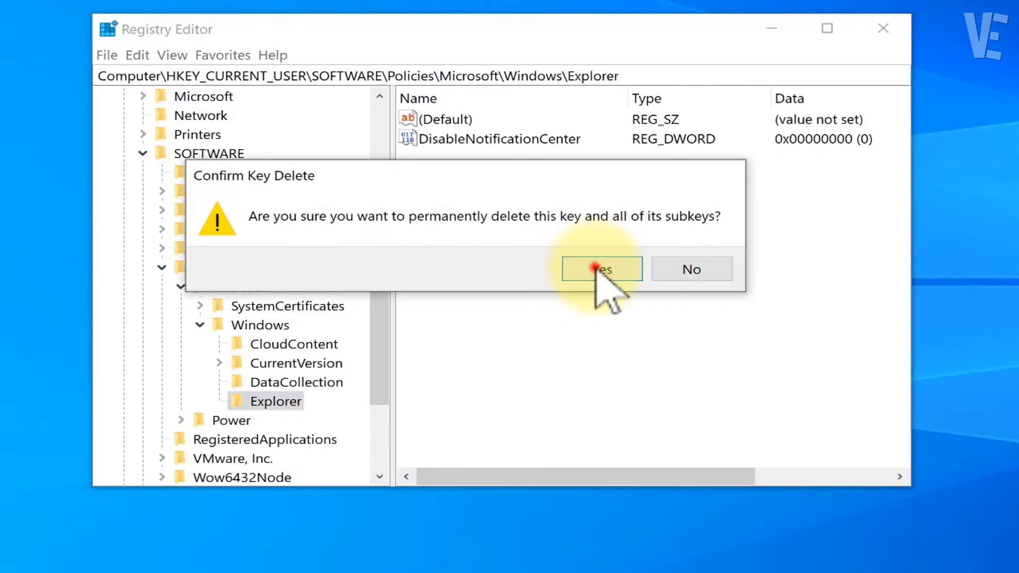
click(595, 268)
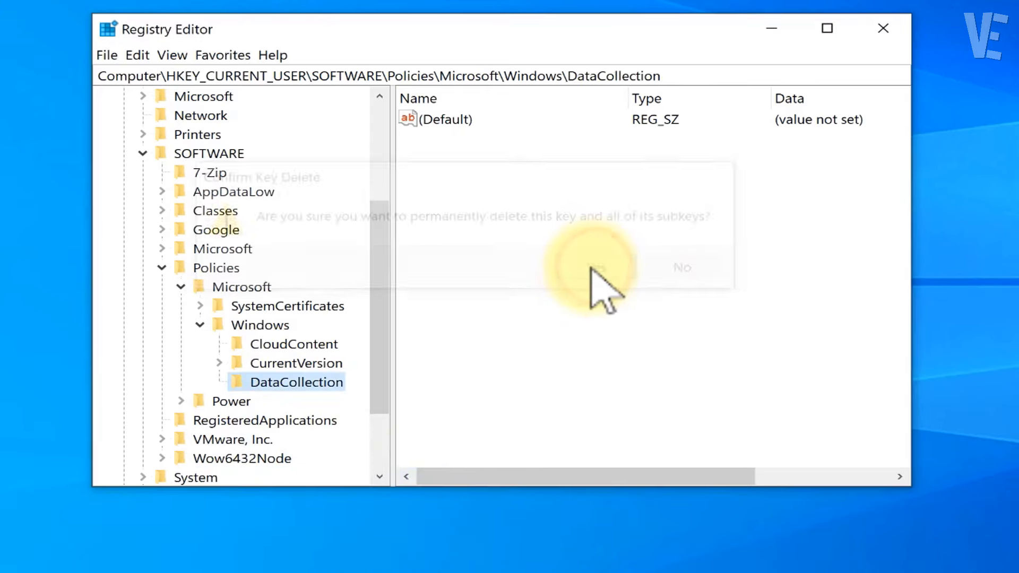
Step: Create a new key named Explorer under the Windows key in Policies\Microsoft
click(253, 322)
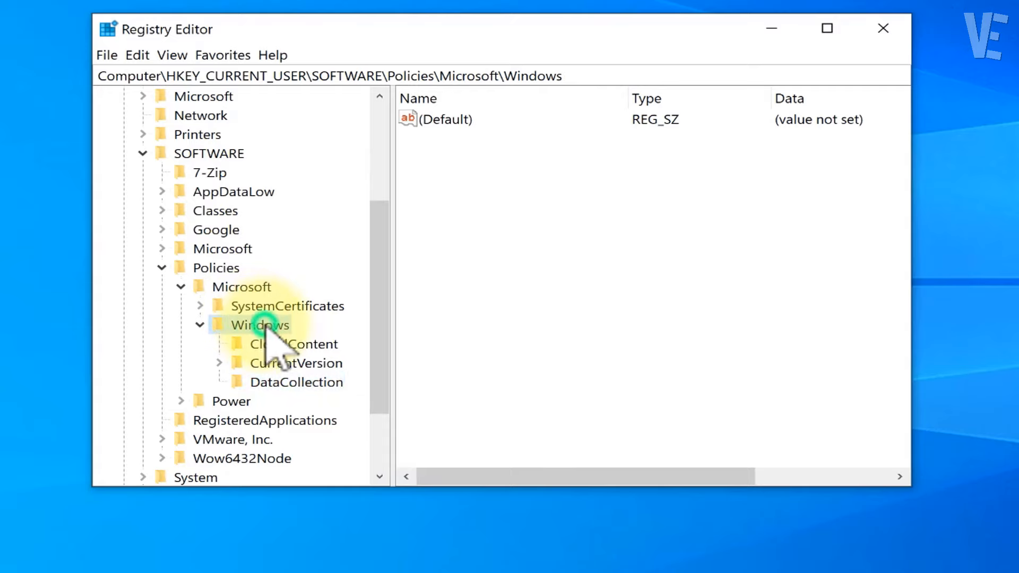
right_click(265, 325)
mouse_move(341, 354)
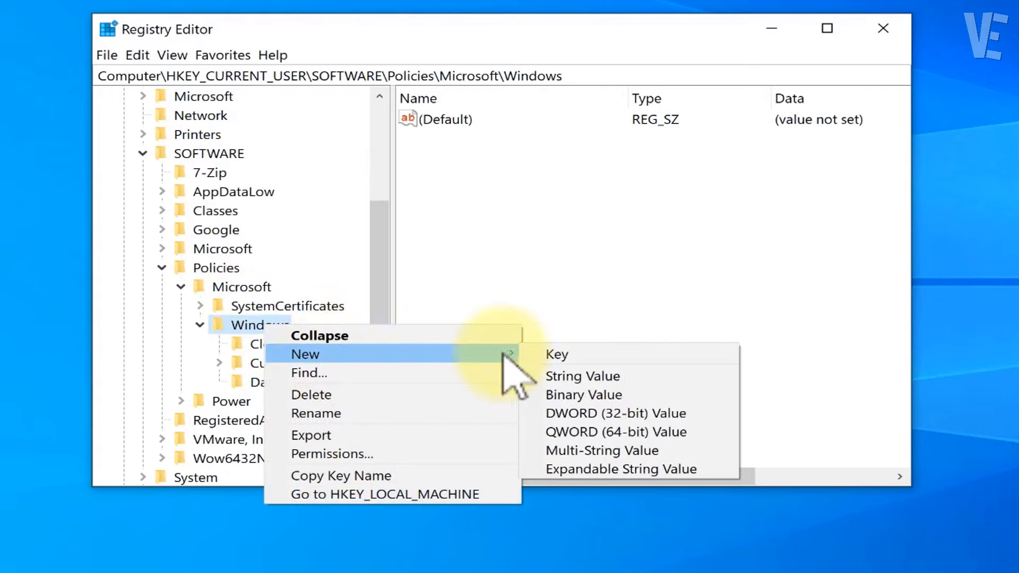
click(552, 354)
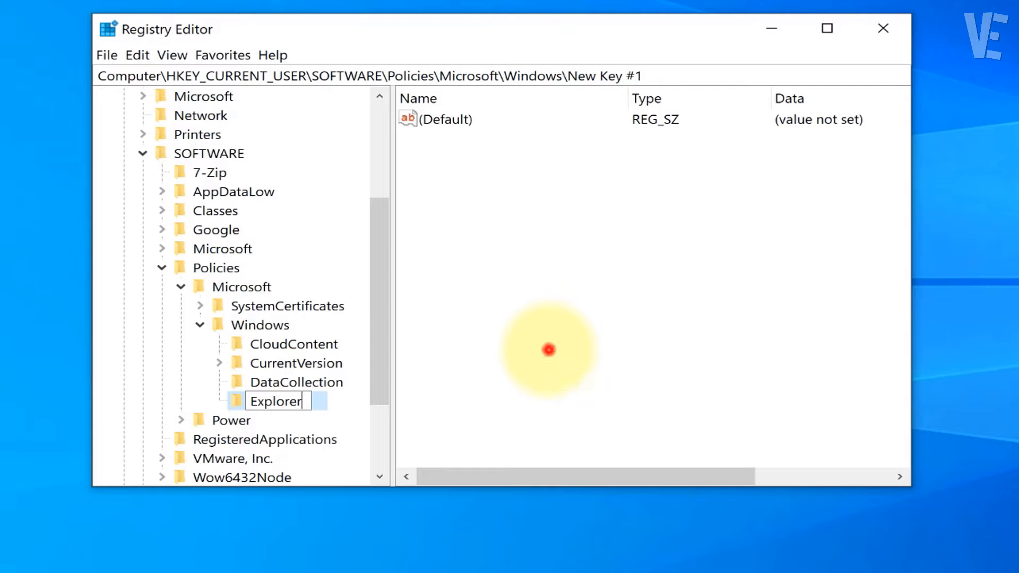
click(548, 350)
Step: Add a DWORD (32-bit) value named DisableNotificationCenter to the new Explorer key
right_click(523, 208)
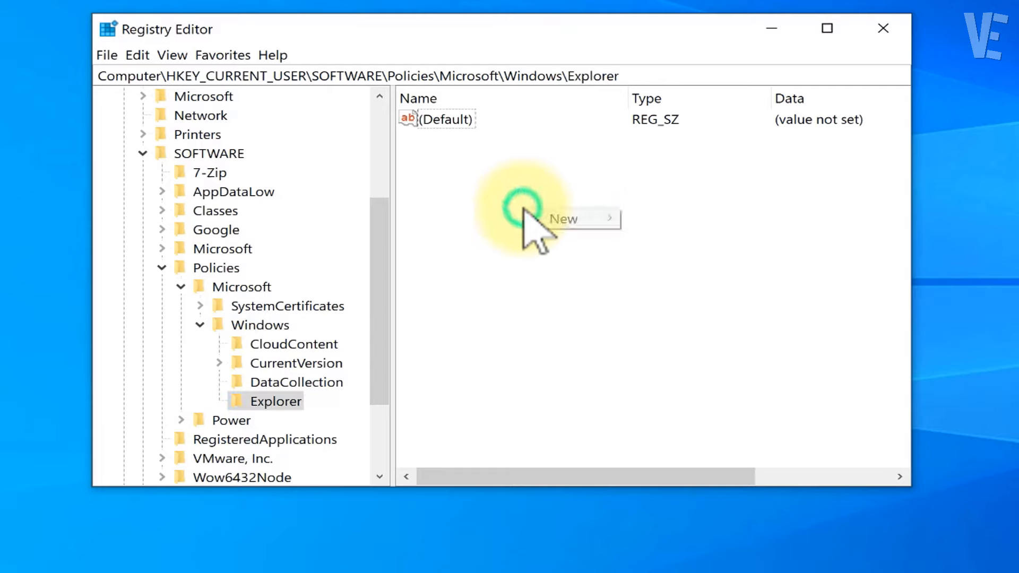
mouse_move(573, 225)
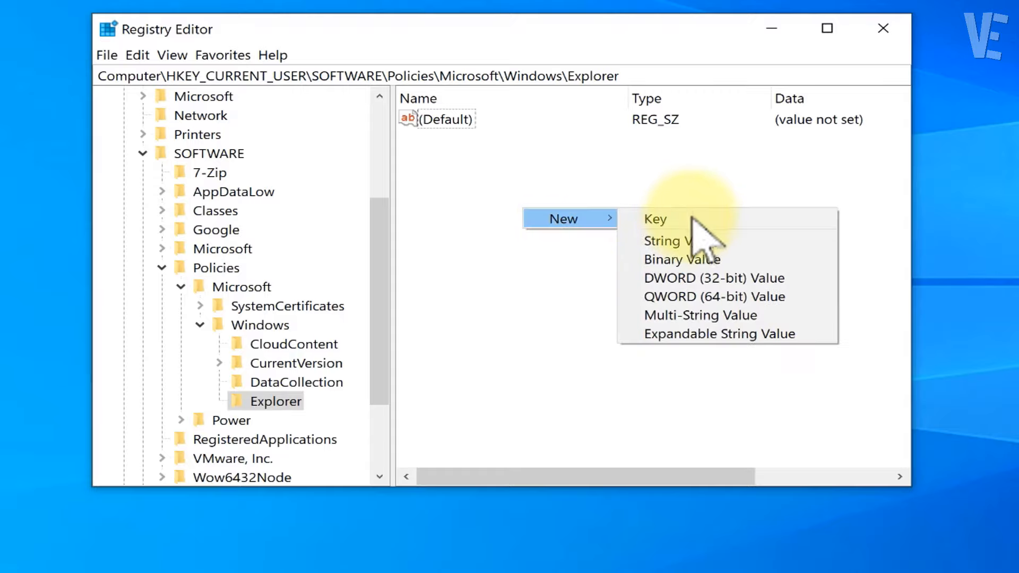
click(685, 280)
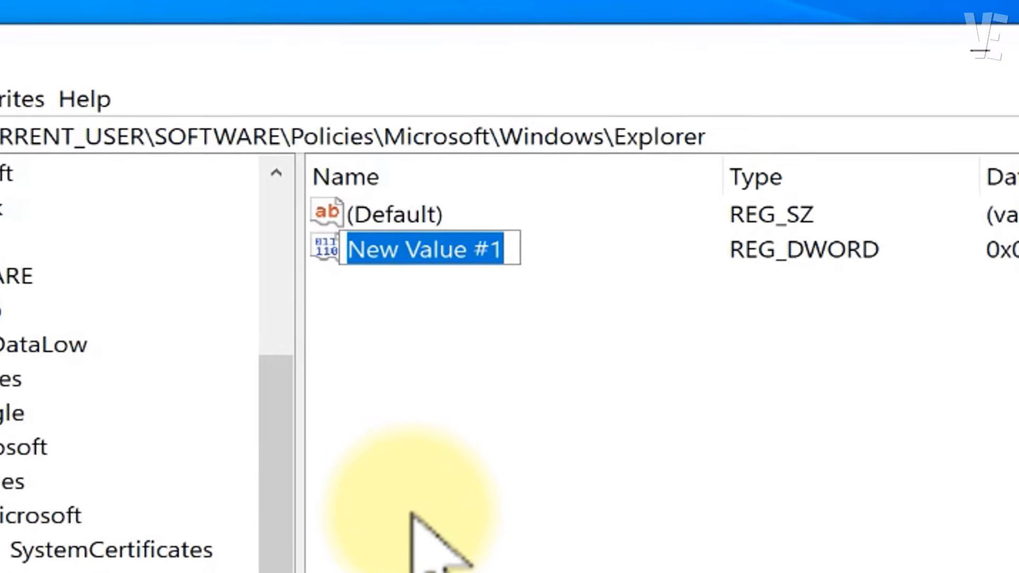
text(DisableNotificationCenter)
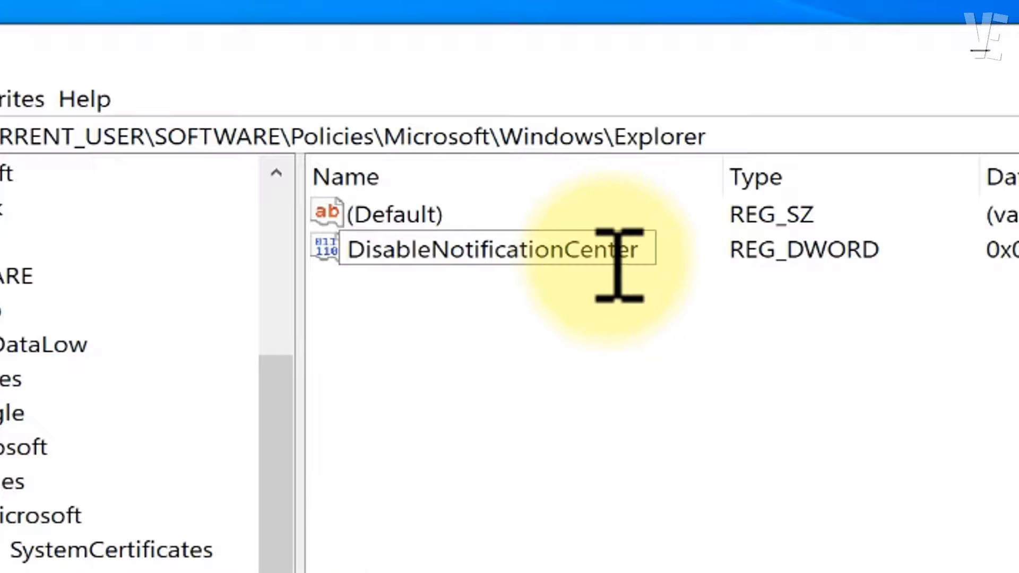
click(552, 305)
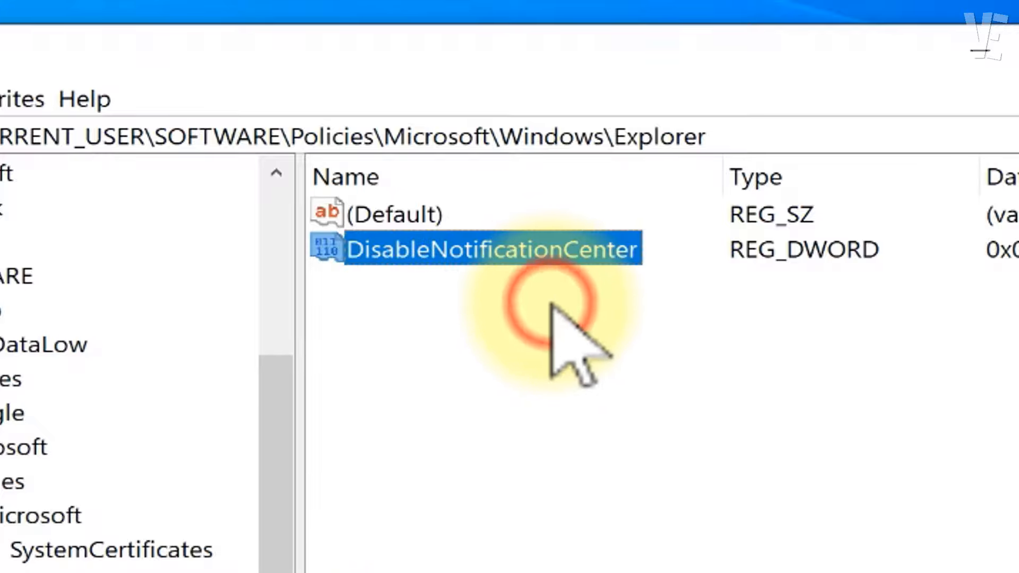
Step: Accept 0 as the value data of DisableNotificationCenter and close the Registry Editor
double_click(471, 252)
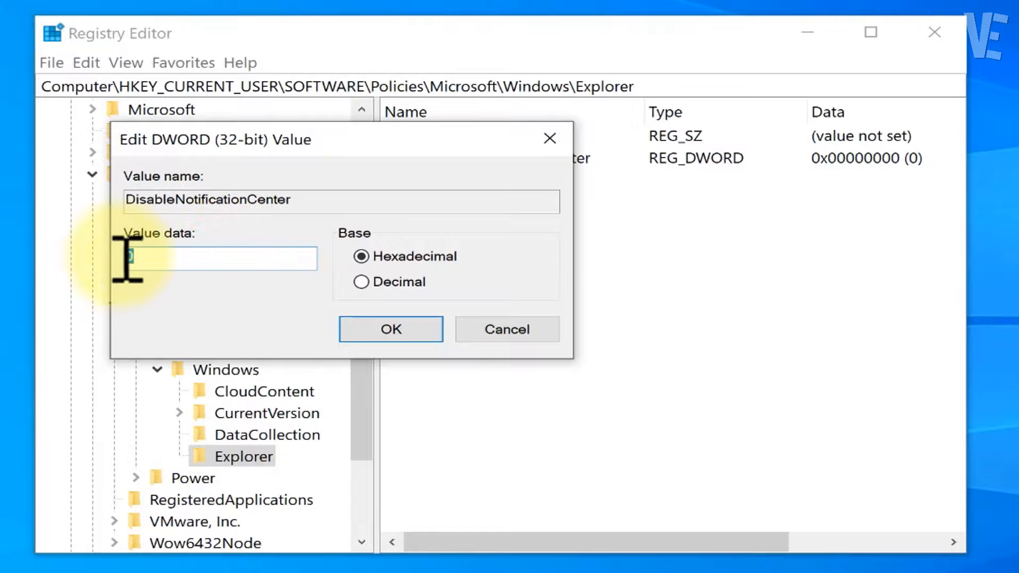
click(388, 329)
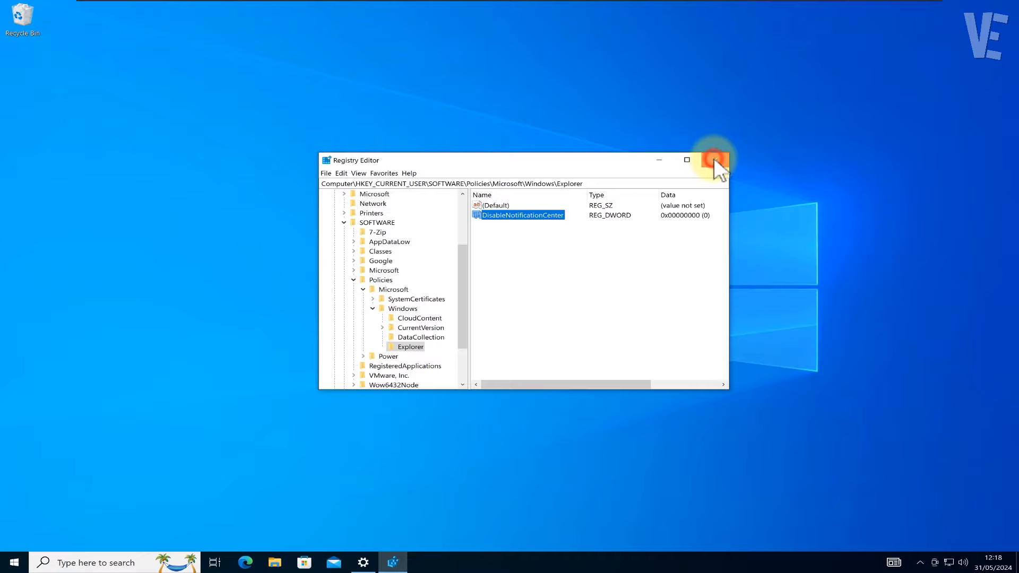
click(714, 159)
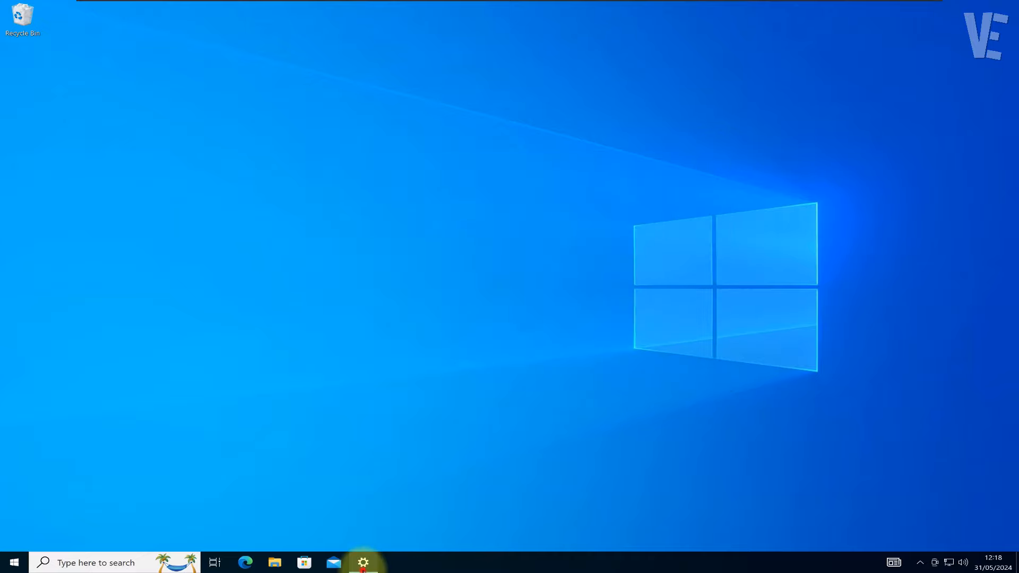
Step: Close the minimised Settings window and restart the computer
click(364, 563)
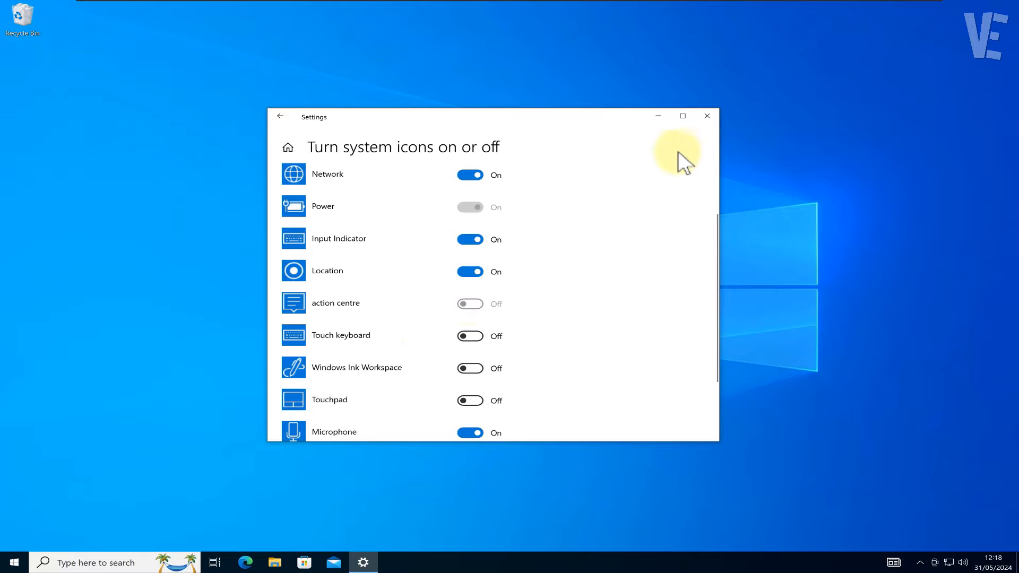
click(707, 116)
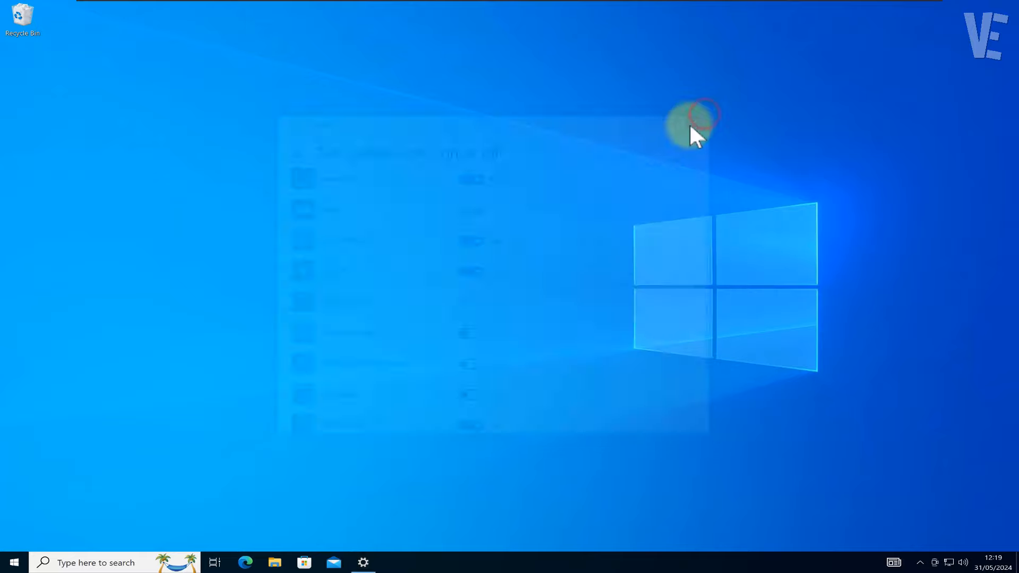
click(21, 563)
click(18, 534)
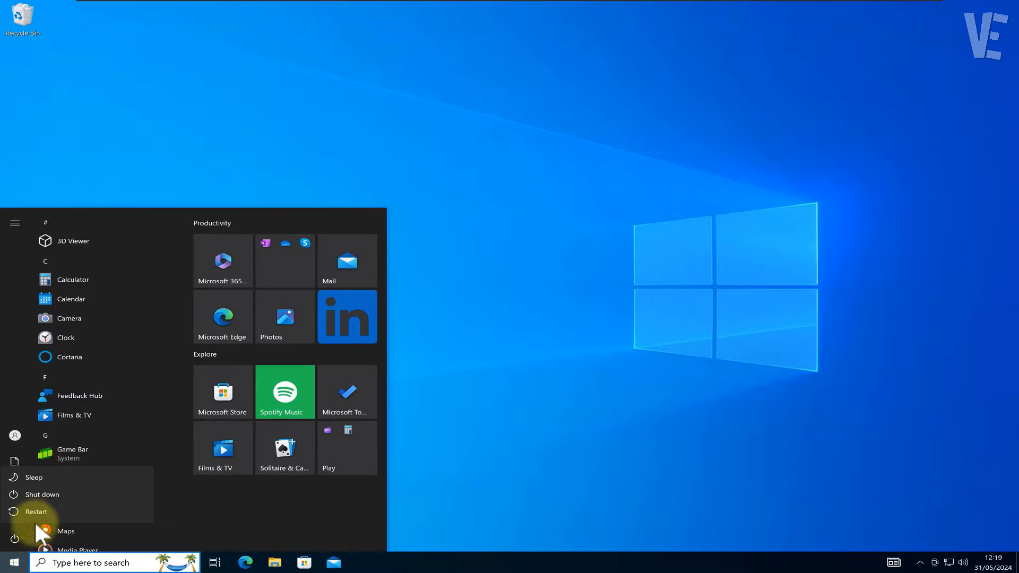
click(50, 511)
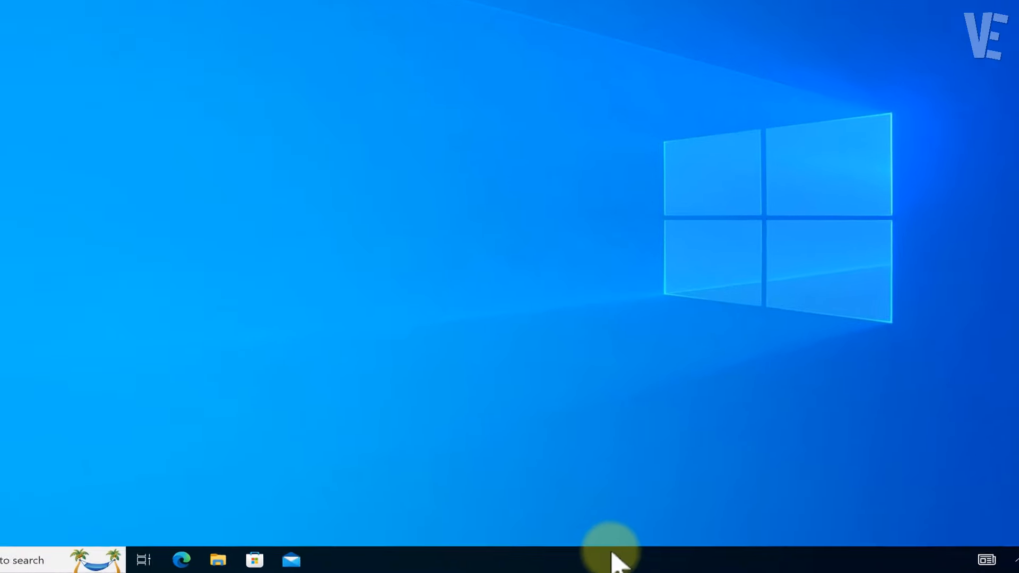
Step: Open the taskbar settings again and go to the page for turning system icons on or off
right_click(596, 559)
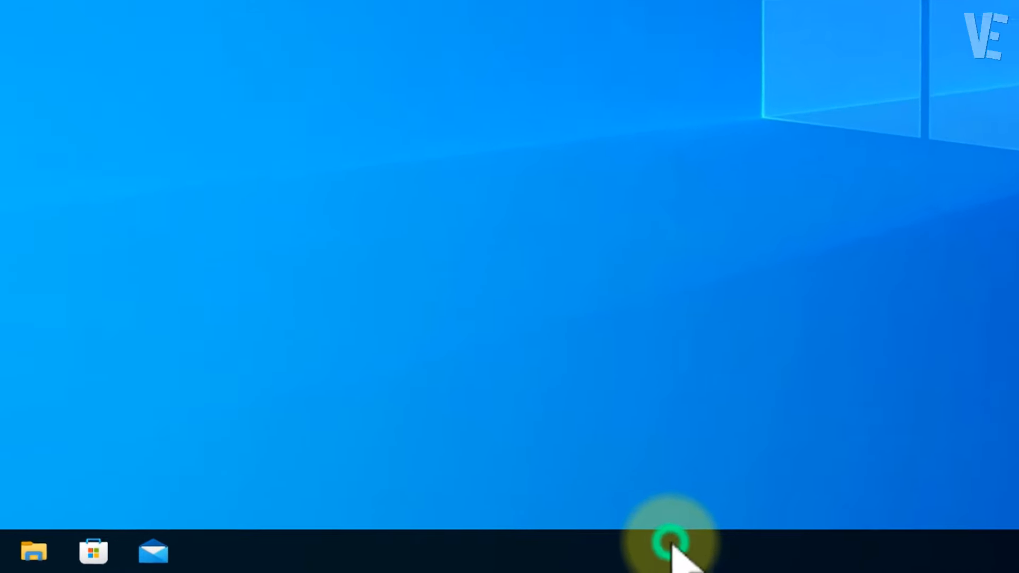
click(765, 517)
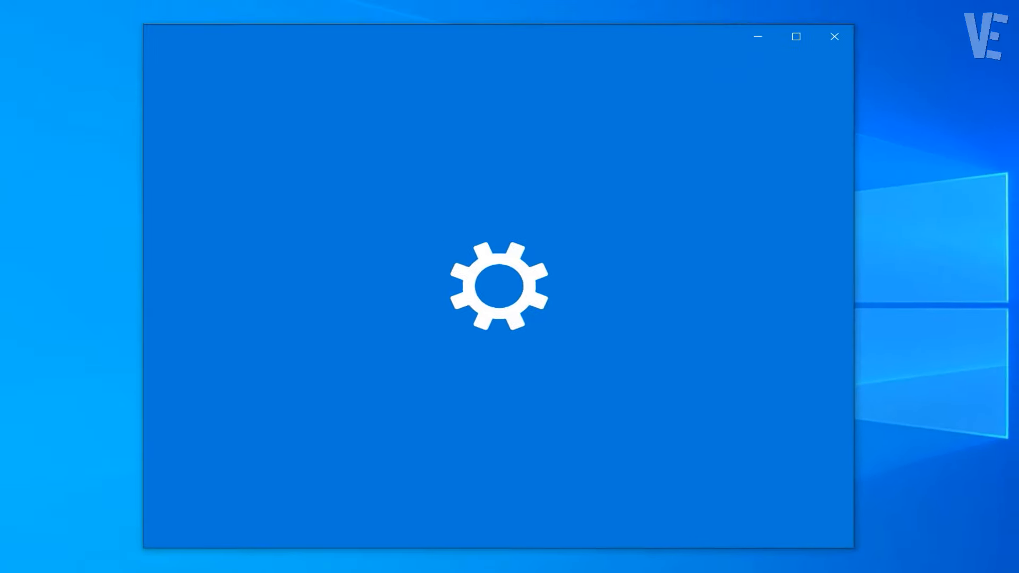
scroll(610, 236, down, 5)
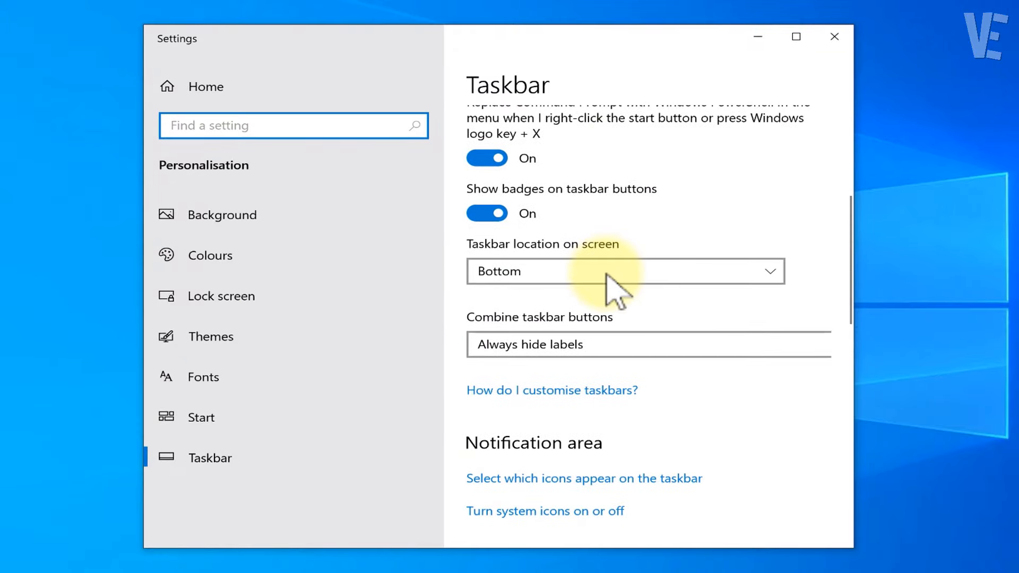
scroll(611, 317, down, 3)
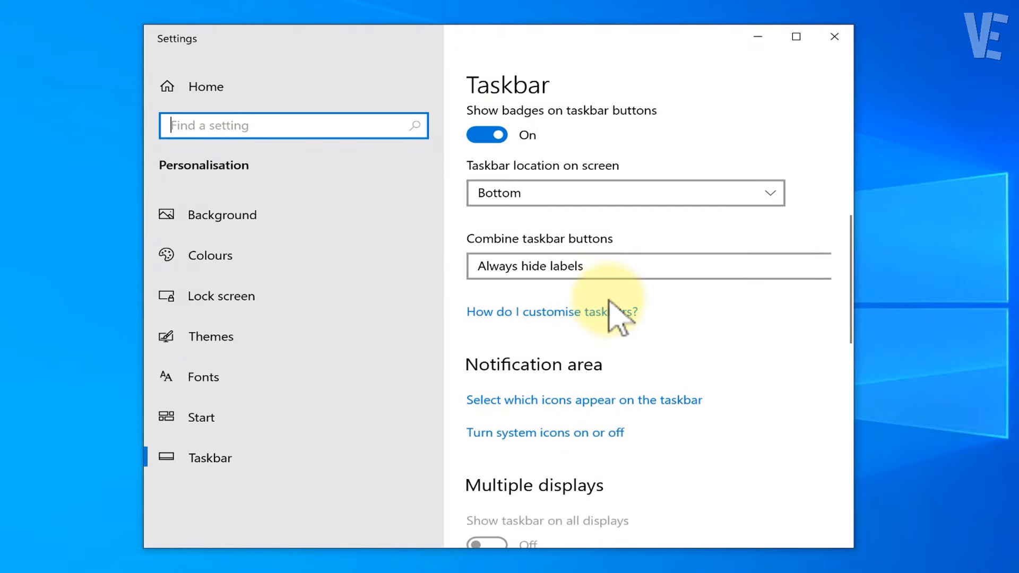
click(523, 436)
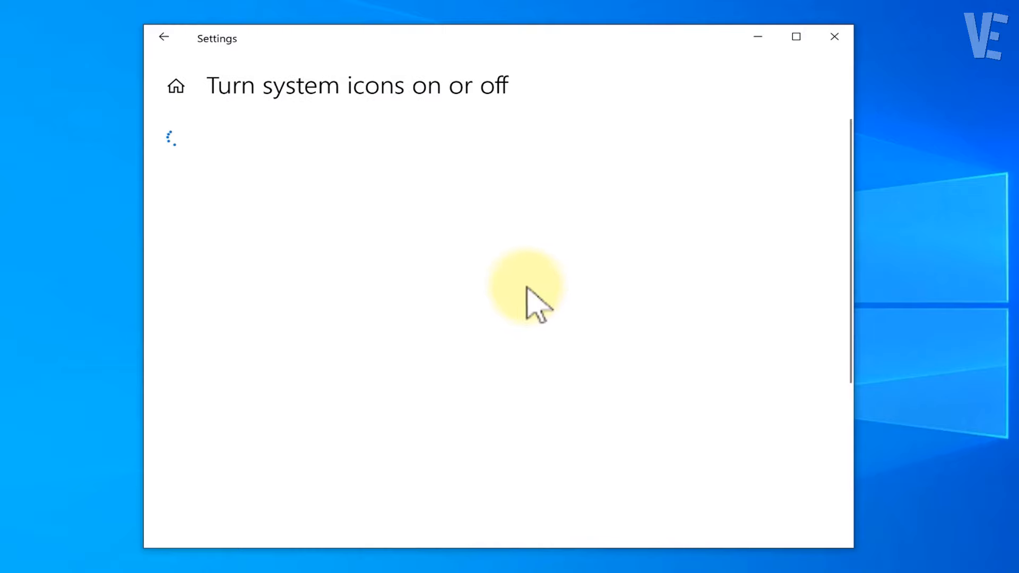
Step: Turn on the action centre system icon and open the action centre from the taskbar
scroll(409, 288, down, 5)
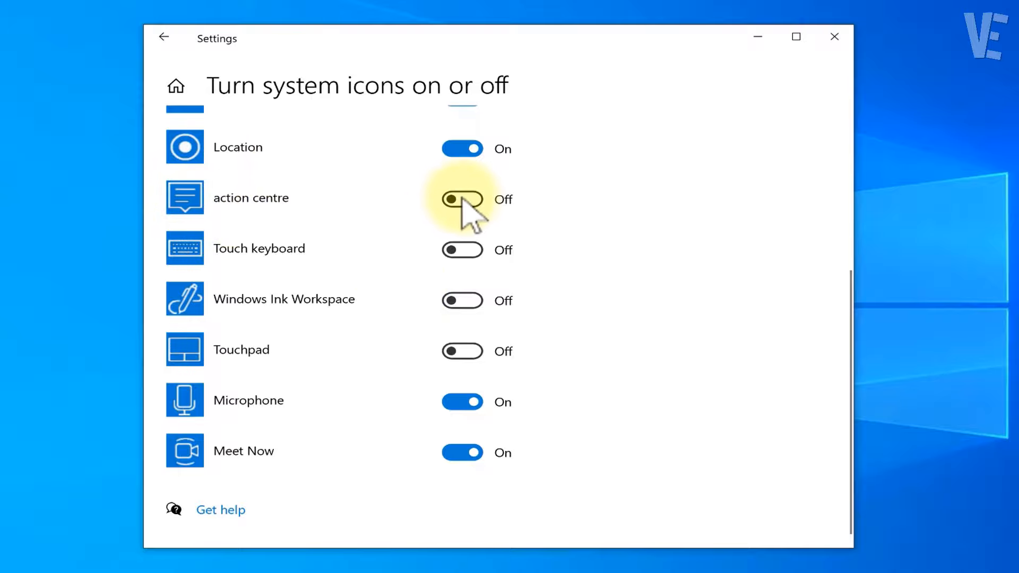
click(835, 36)
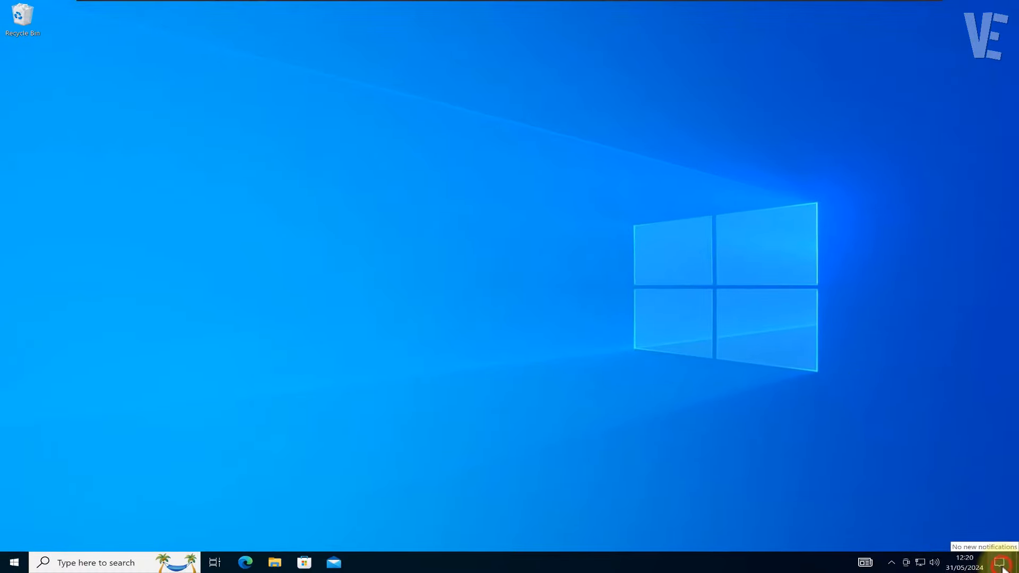
click(1001, 563)
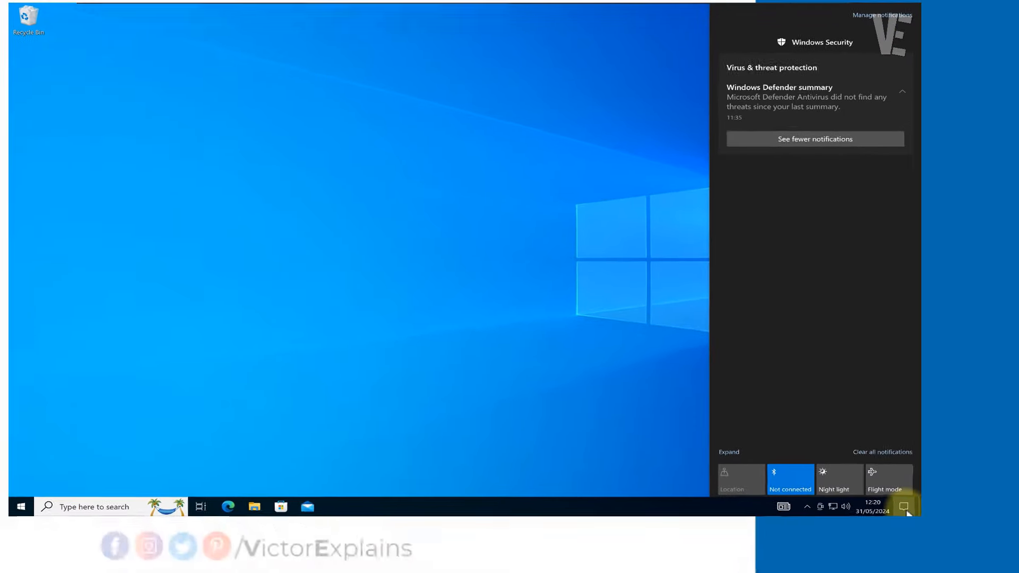